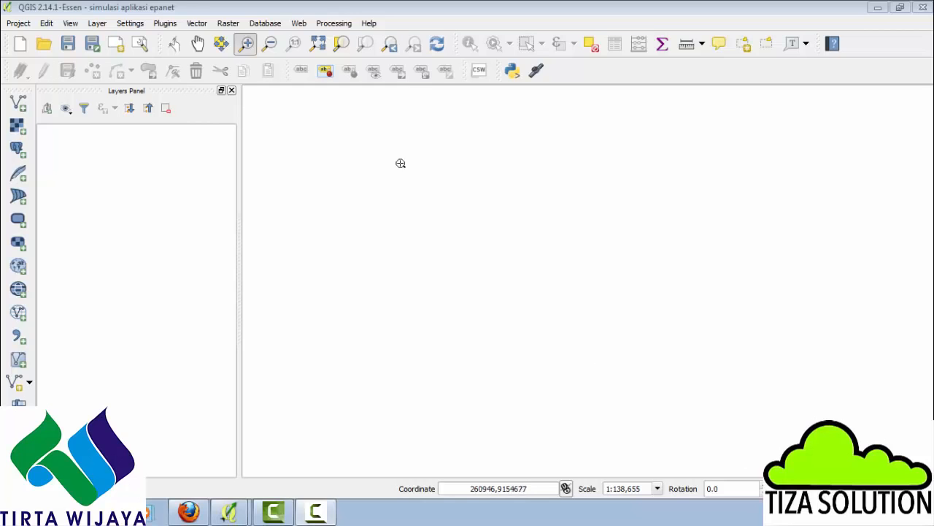
click(166, 26)
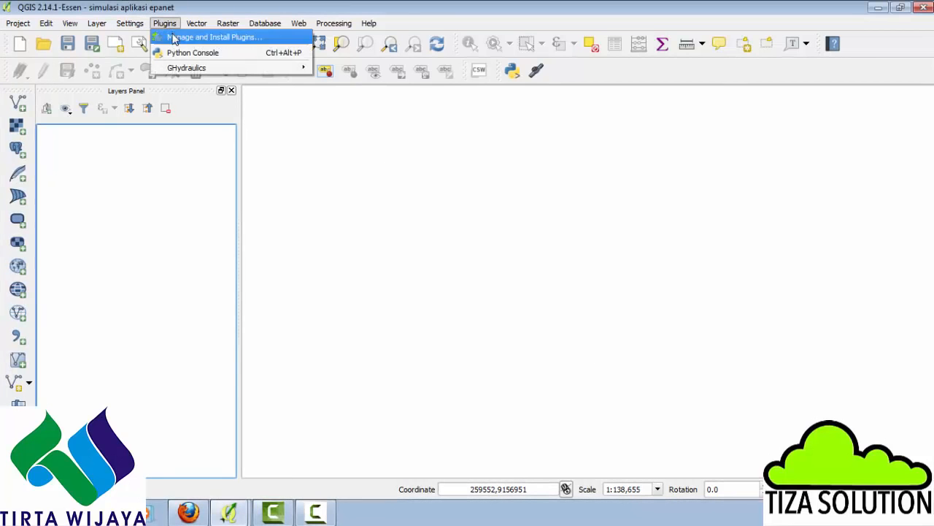
mouse_move(174, 70)
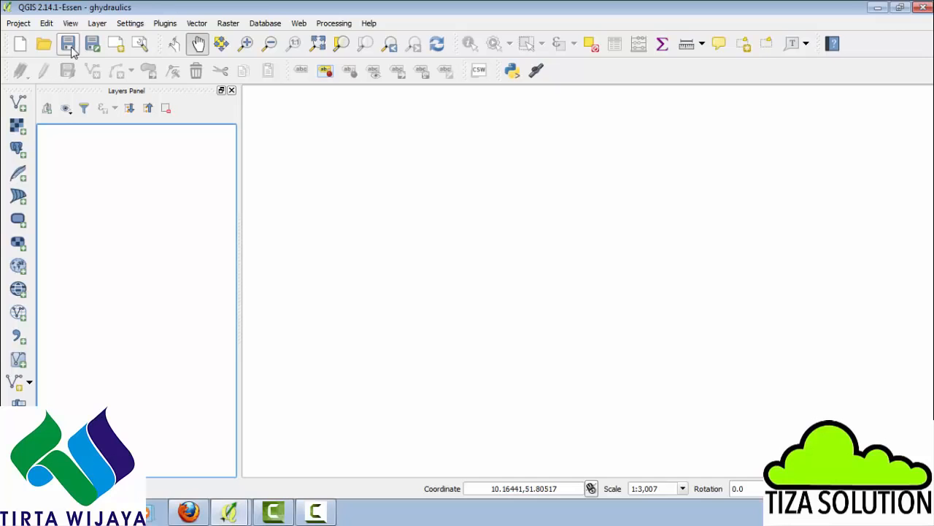
Open the project file "simulasi aplikasi epanet" from the GIS folder
click(45, 45)
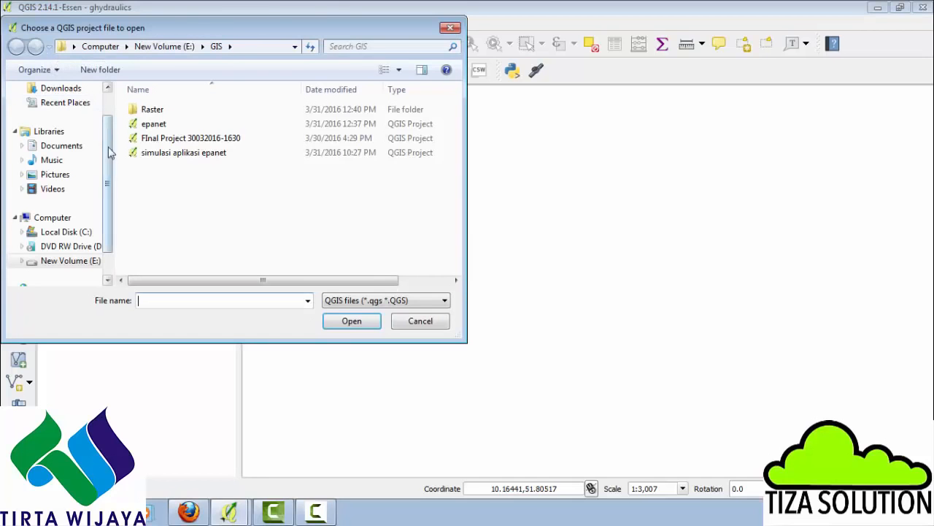
click(162, 153)
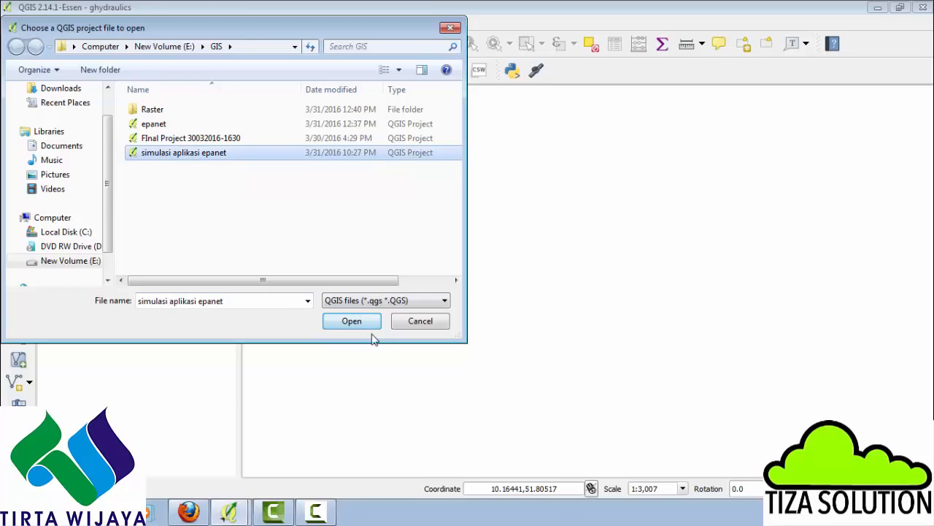
click(352, 321)
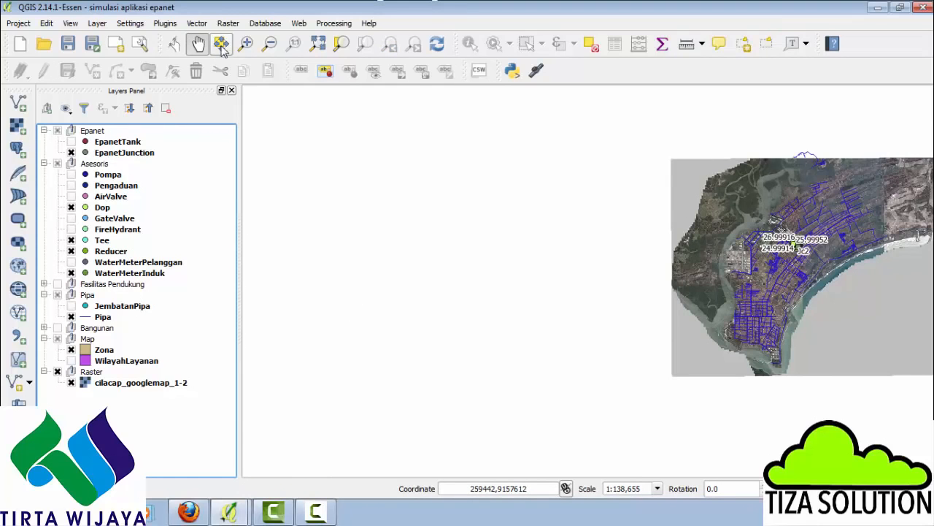
Label the Tee layer's features with the DC_ID field and apply the change
click(246, 43)
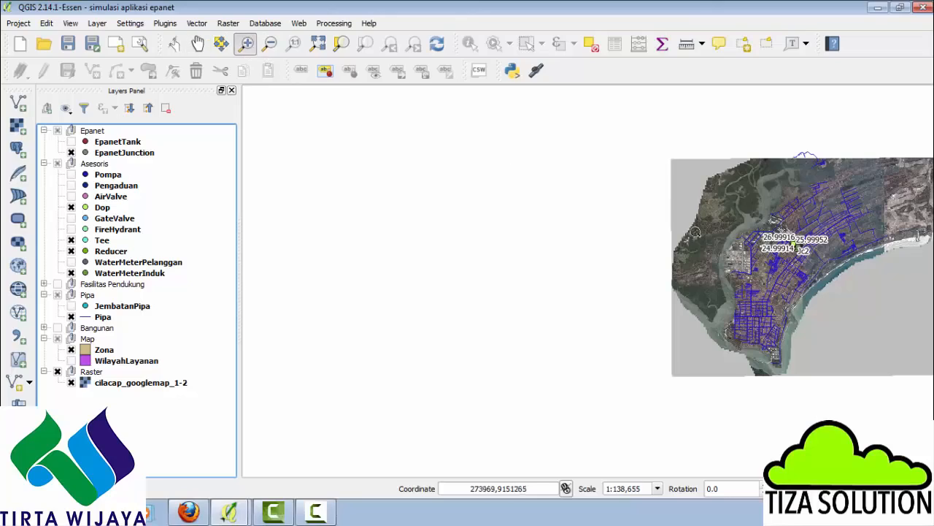
drag(746, 214, 834, 280)
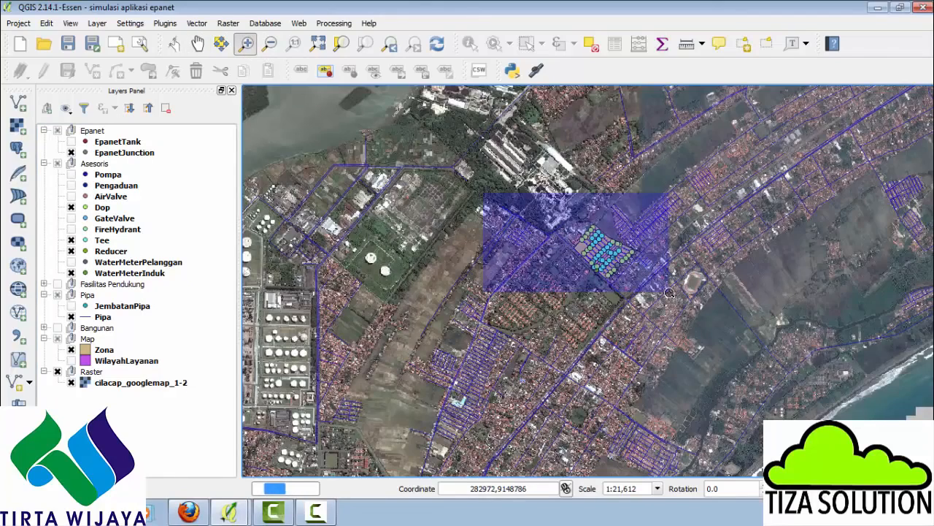
drag(670, 293, 670, 293)
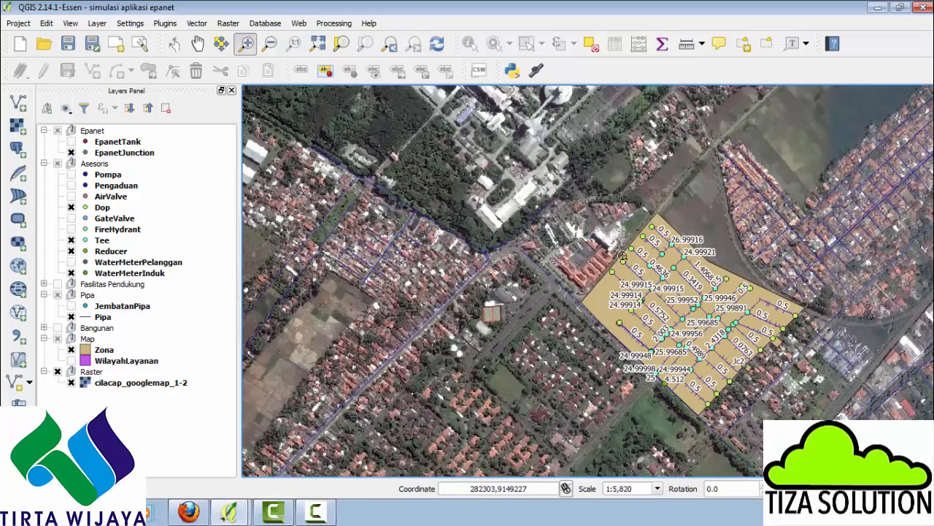
drag(800, 422, 802, 424)
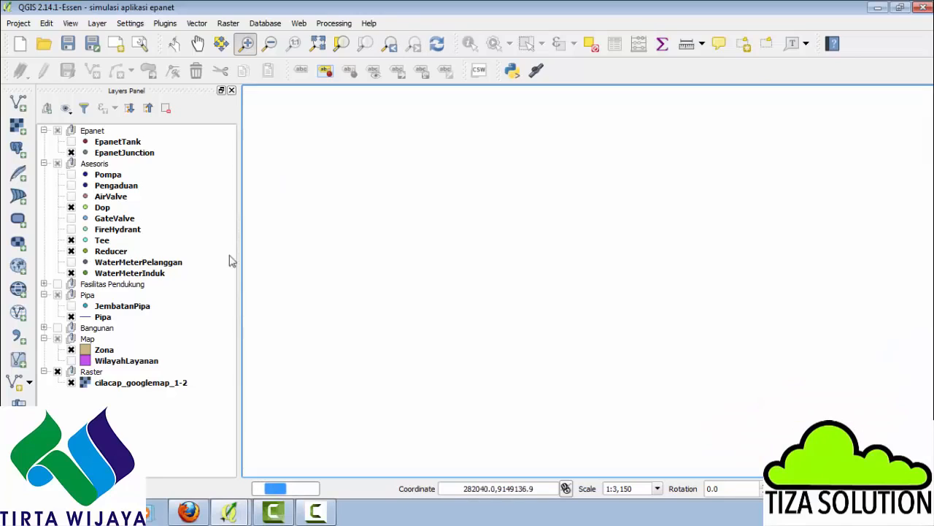
click(111, 154)
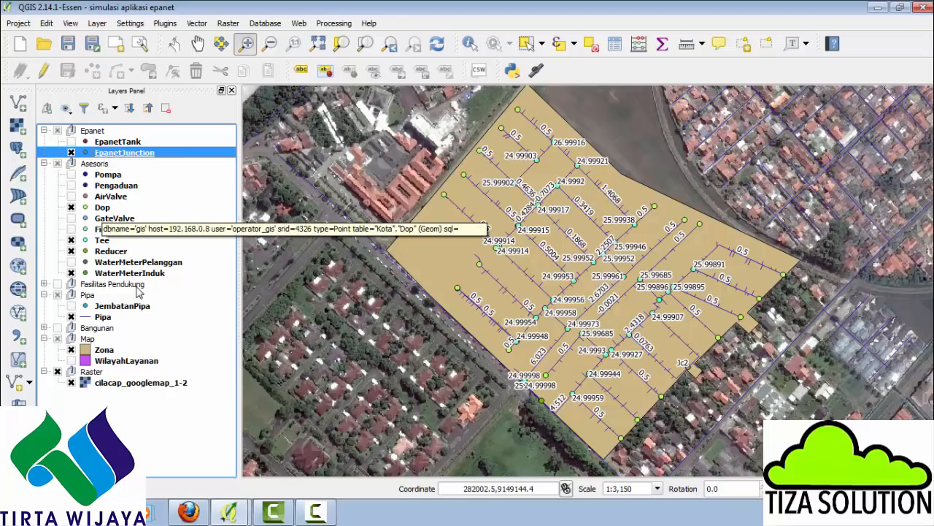
right_click(104, 242)
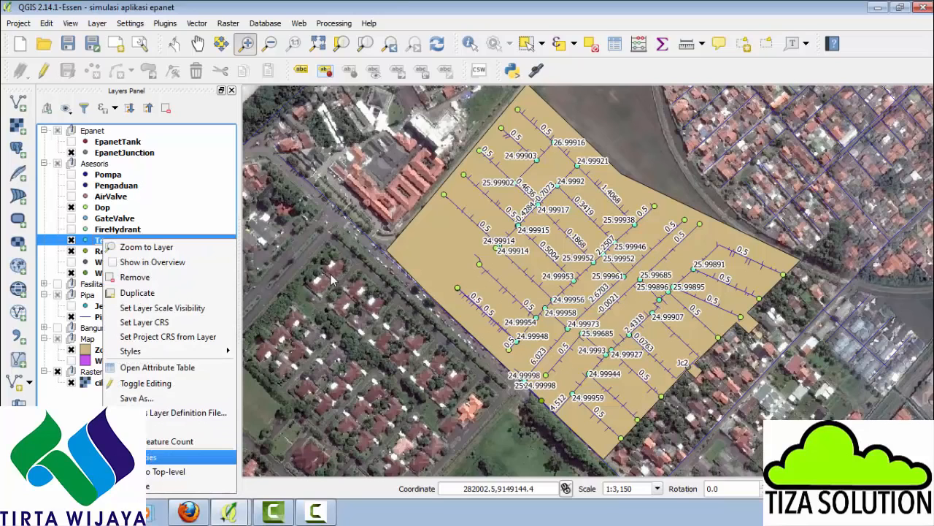
key(Return)
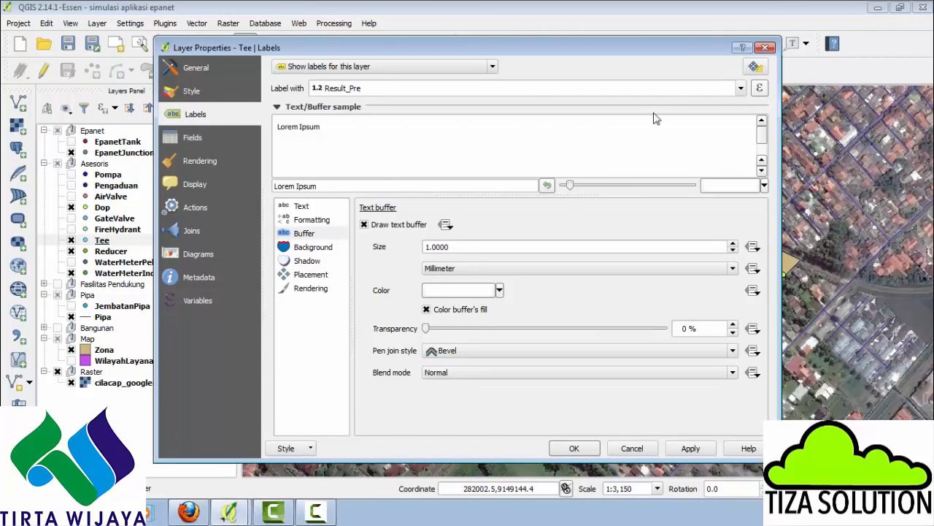
click(741, 88)
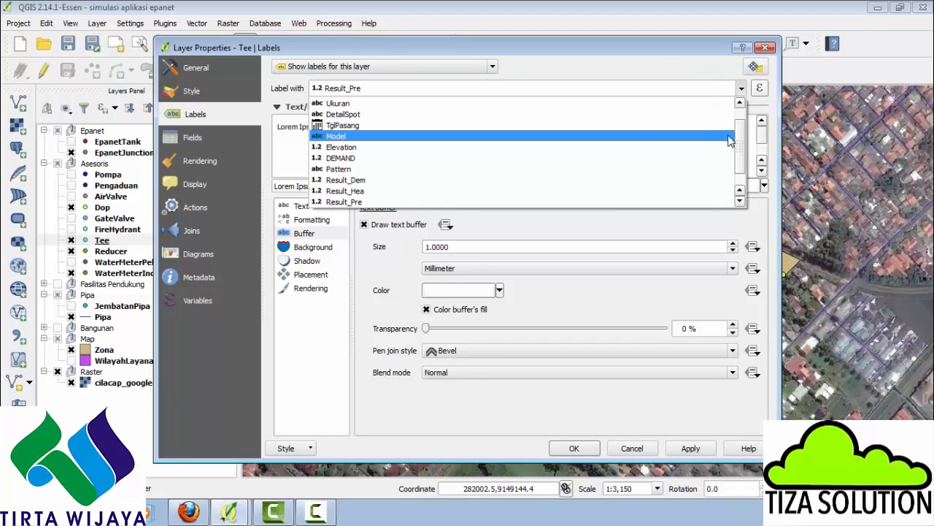
scroll(742, 149, up, 1)
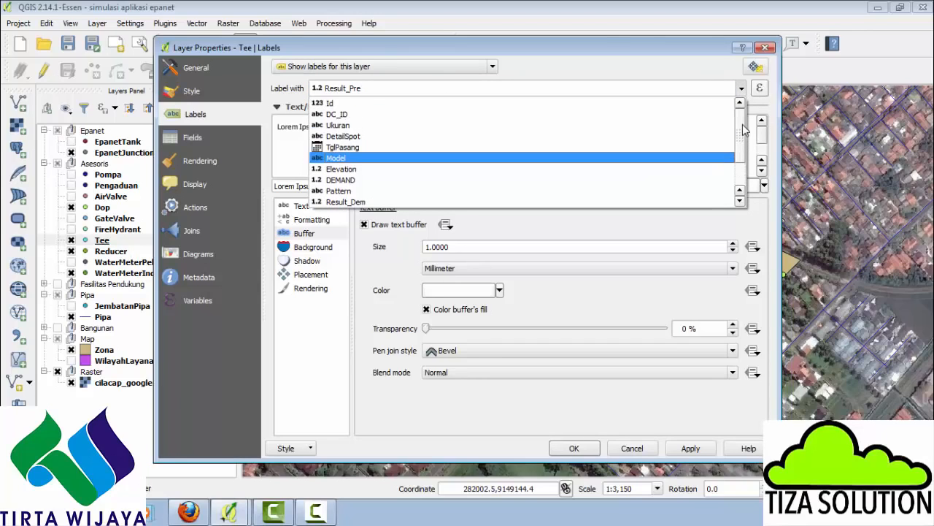
click(389, 115)
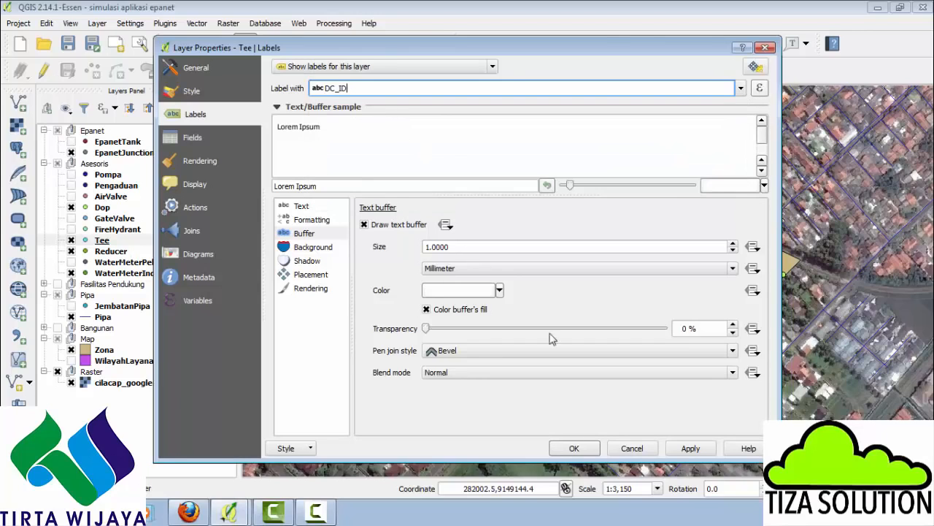
click(686, 448)
click(573, 446)
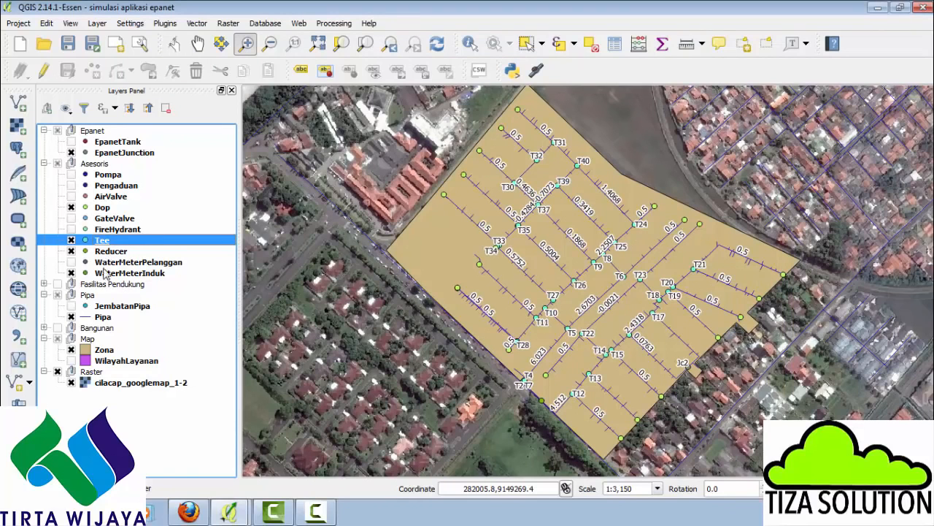
Label the Pipa layer's features with the DC_ID field
click(103, 317)
right_click(104, 316)
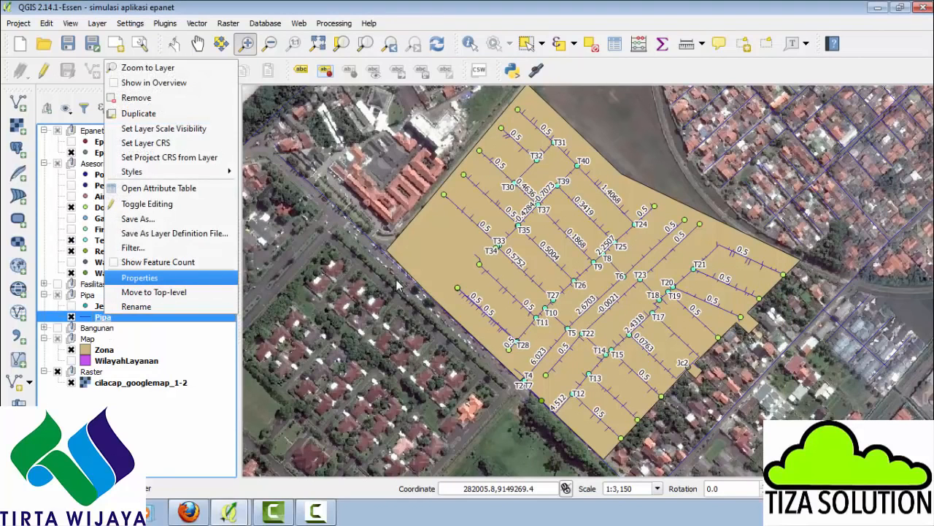
key(Return)
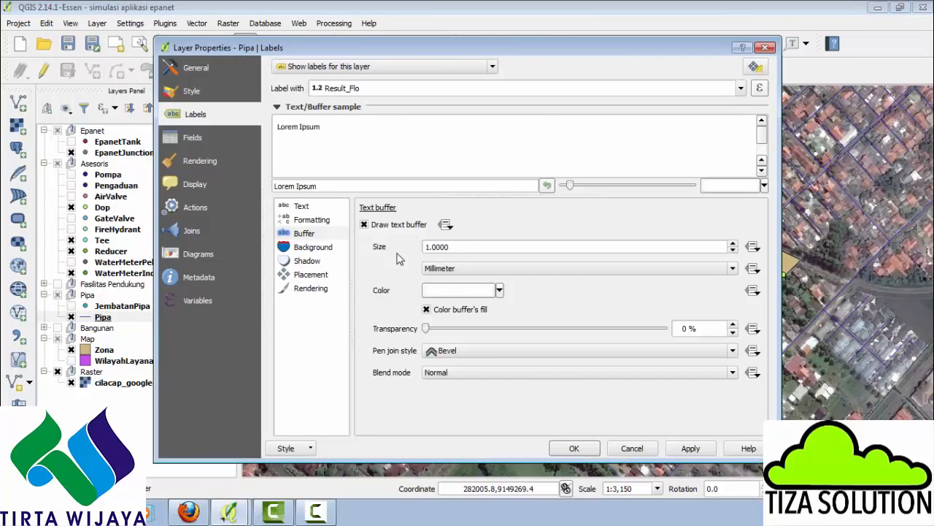
click(741, 88)
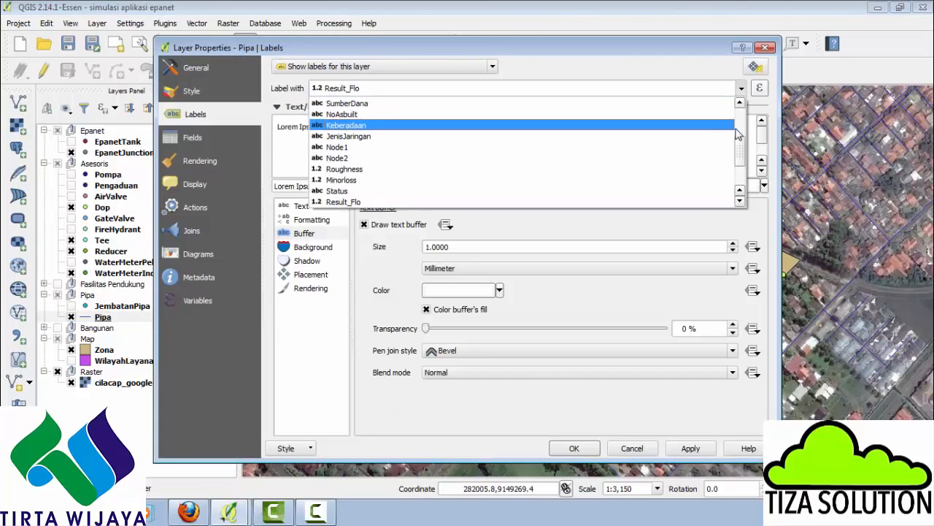
scroll(627, 124, up, 3)
click(419, 115)
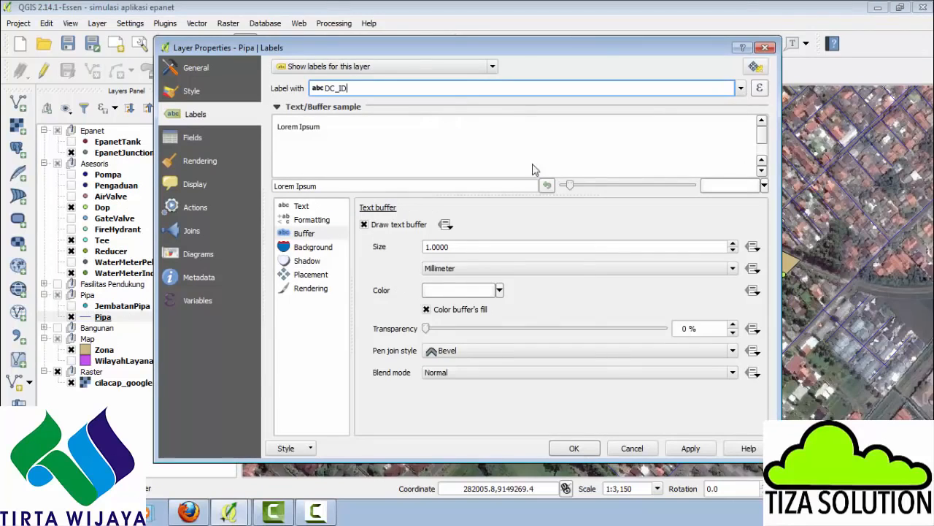
click(576, 447)
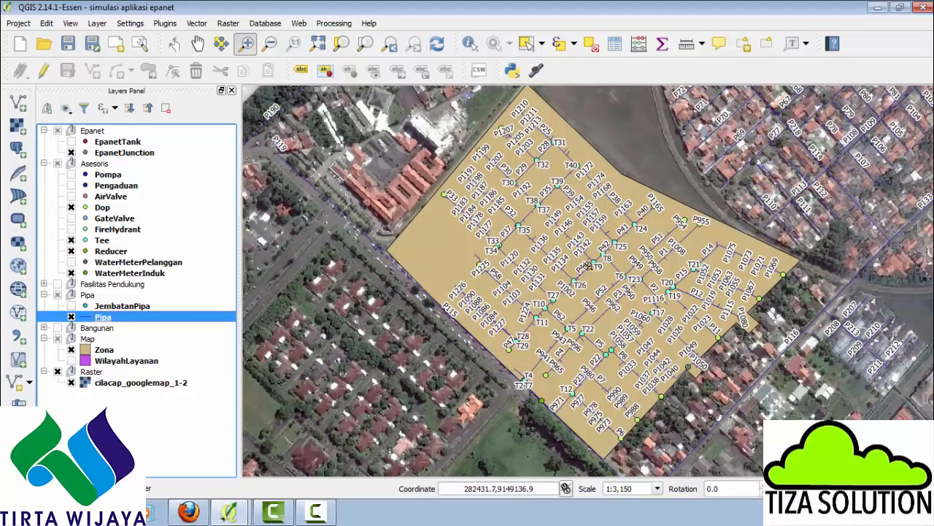
Hide the EpanetJunction, Dop, Tee, Reducer, WaterMeterInduk, Pipa and Zona layers, keeping only the raster map displayed
click(70, 152)
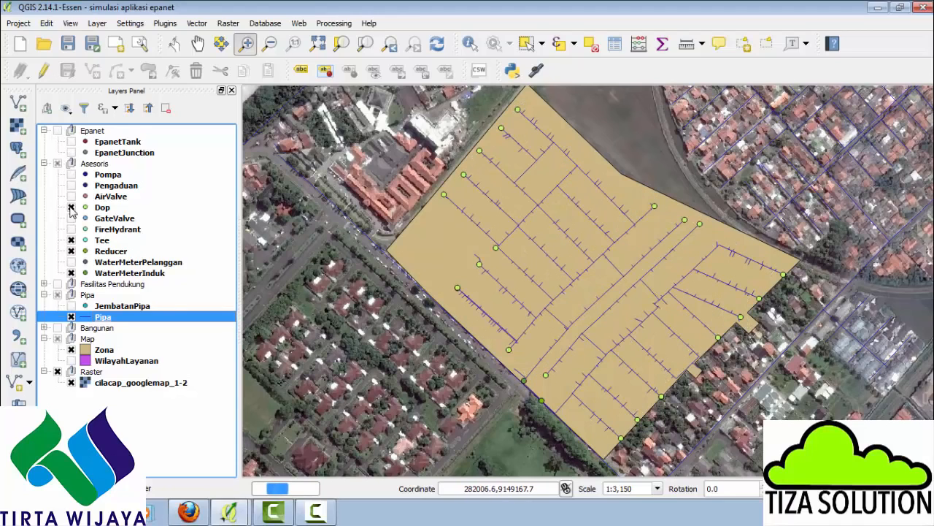
click(71, 207)
click(71, 240)
click(71, 251)
click(70, 273)
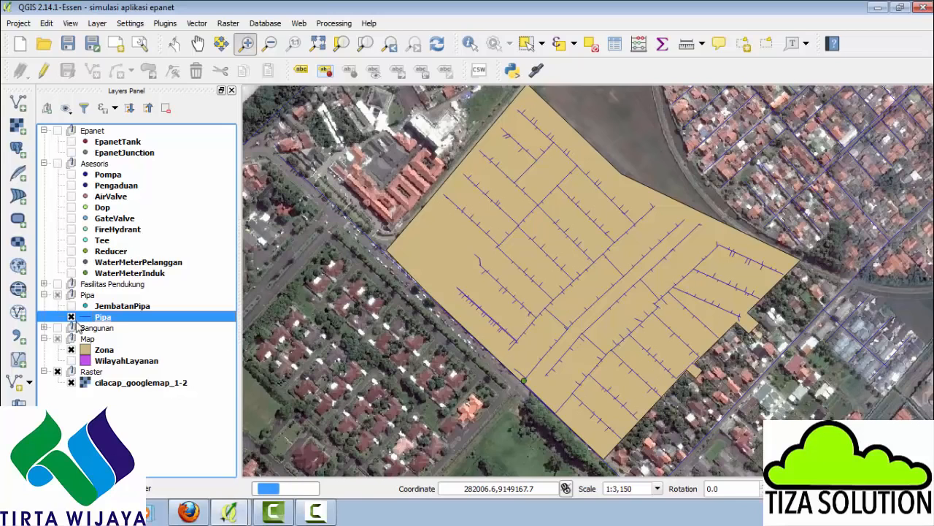
click(71, 317)
click(71, 350)
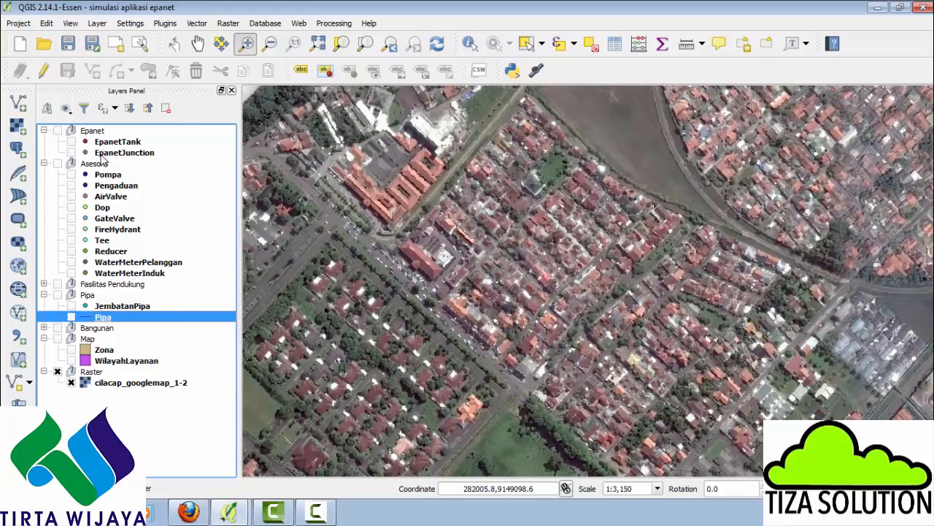
Show the EpanetJunction, Dop, Tee, Reducer, WaterMeterInduk, Pipa and Zona layers one after another
click(71, 153)
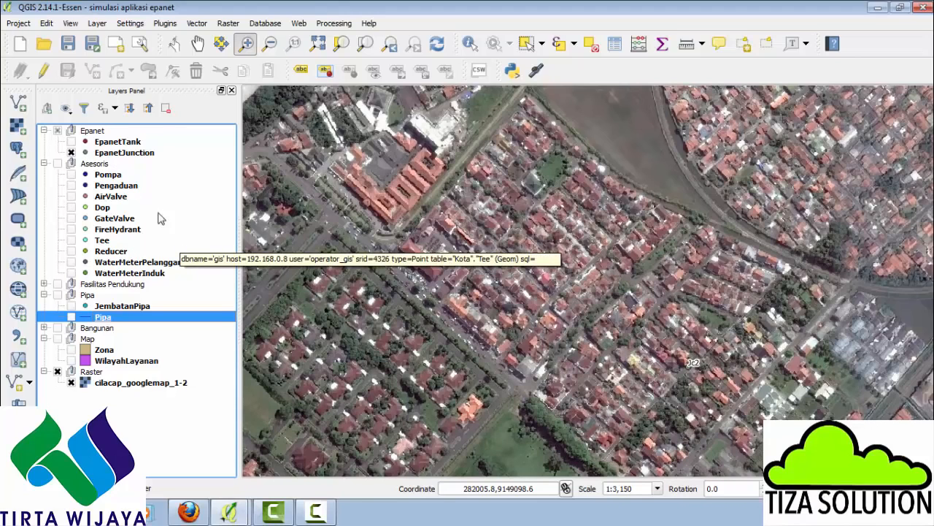
click(71, 207)
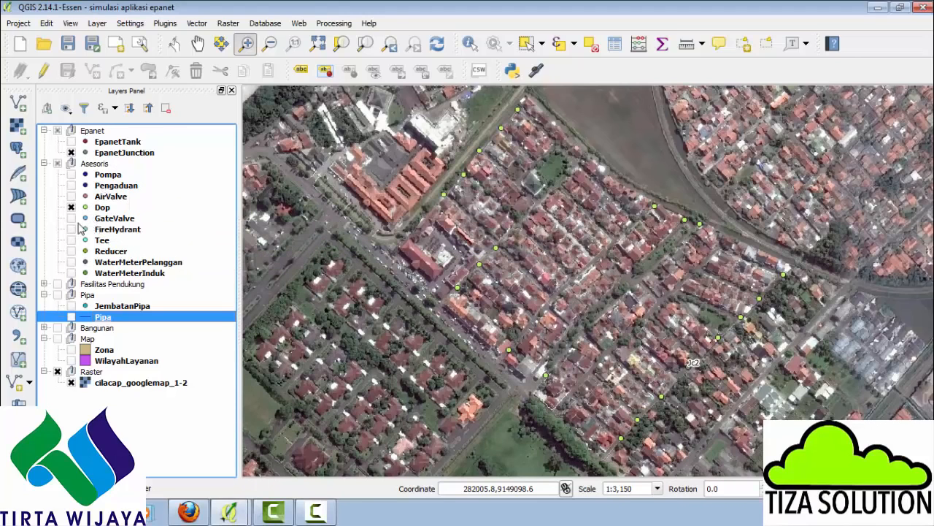
click(72, 240)
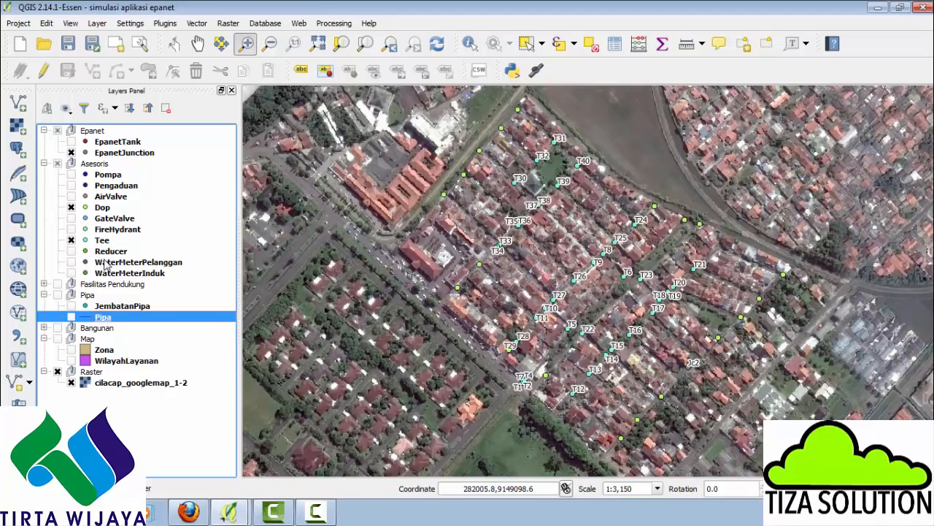
click(71, 251)
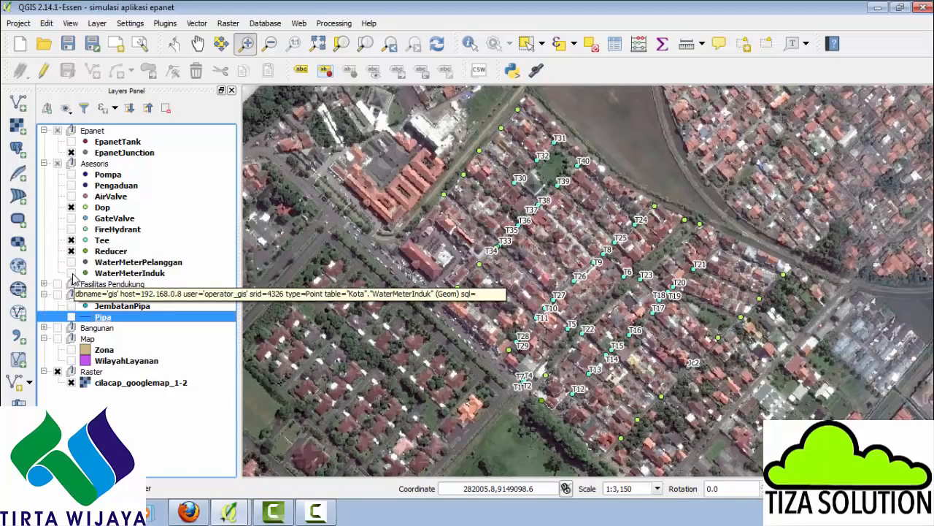
click(71, 273)
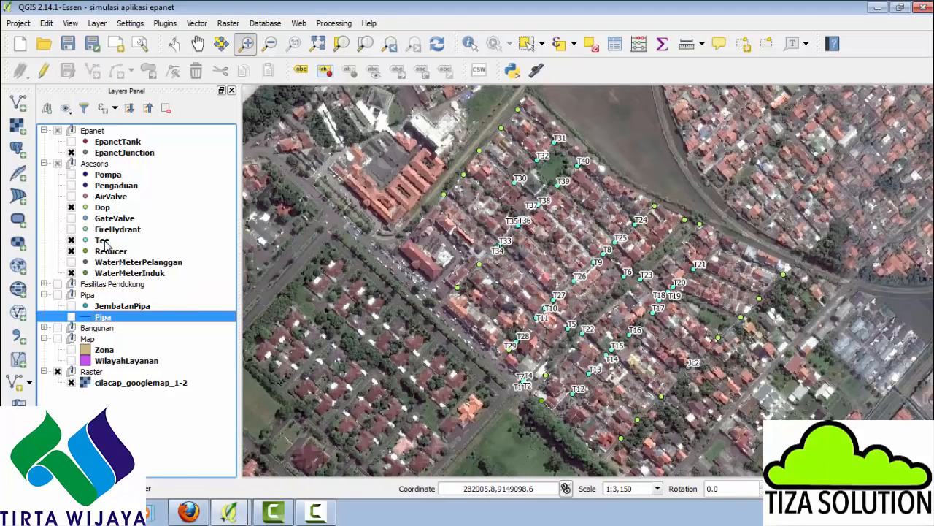
click(71, 316)
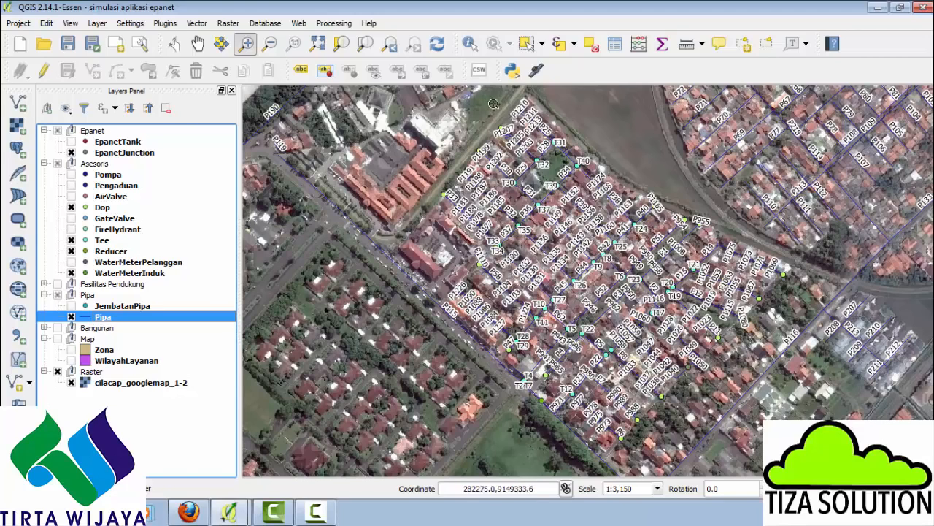
click(71, 350)
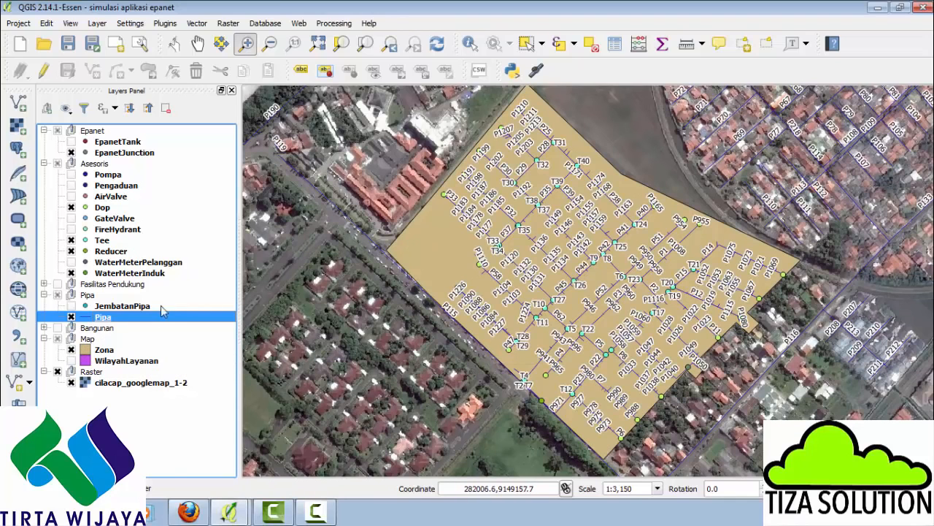
Review the attribute table of the Zona layer and close it
right_click(105, 352)
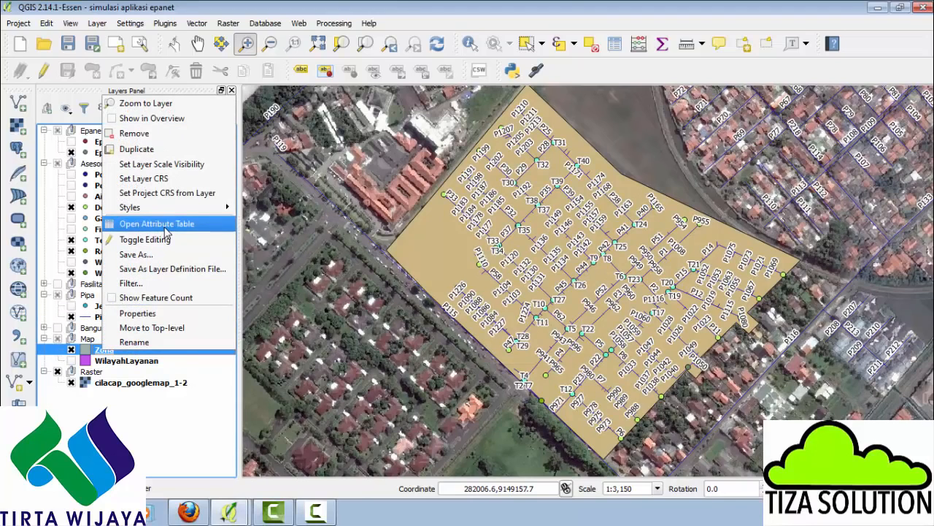
click(227, 224)
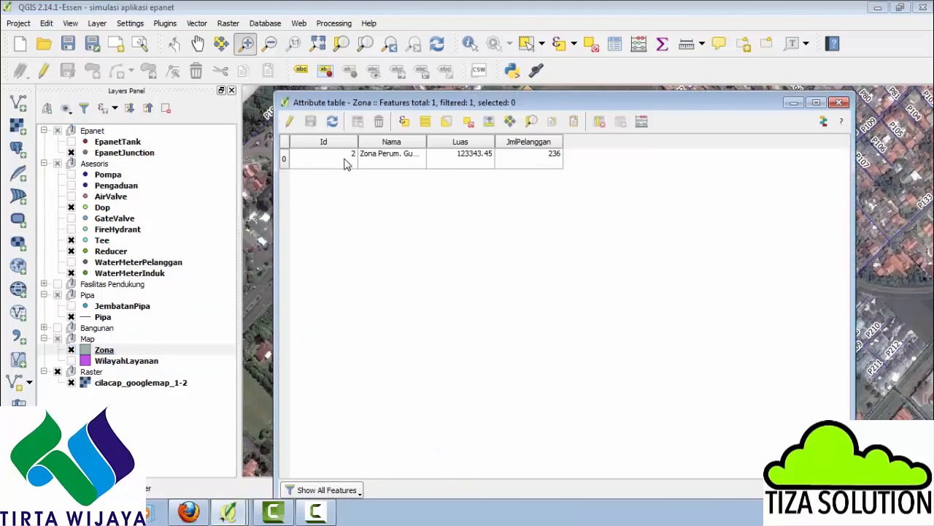
click(839, 103)
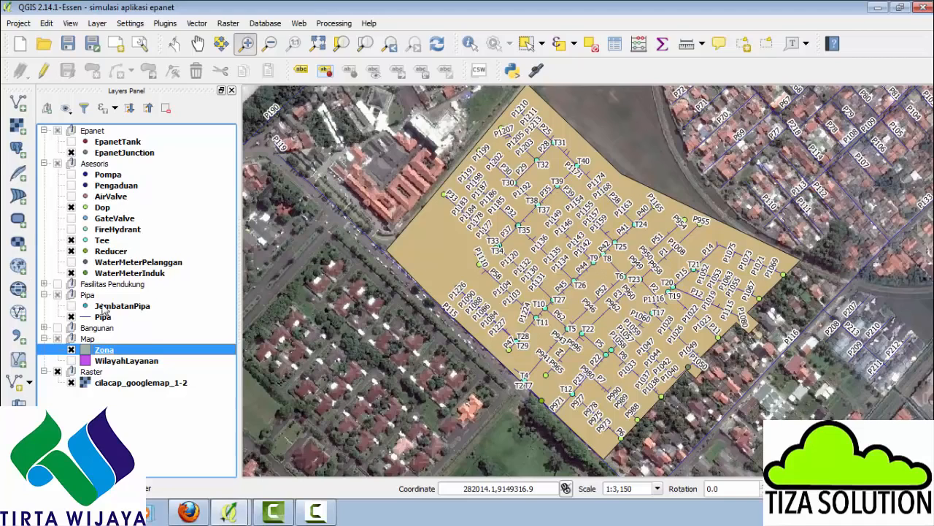
Review all fields in the EpanetJunction layer's attribute table, including the IdZona field, and close the table
right_click(111, 153)
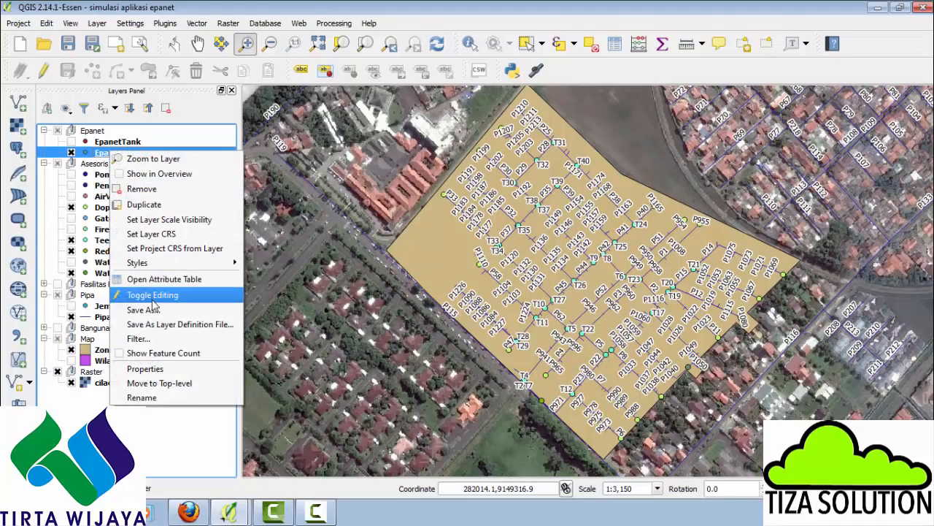
click(210, 283)
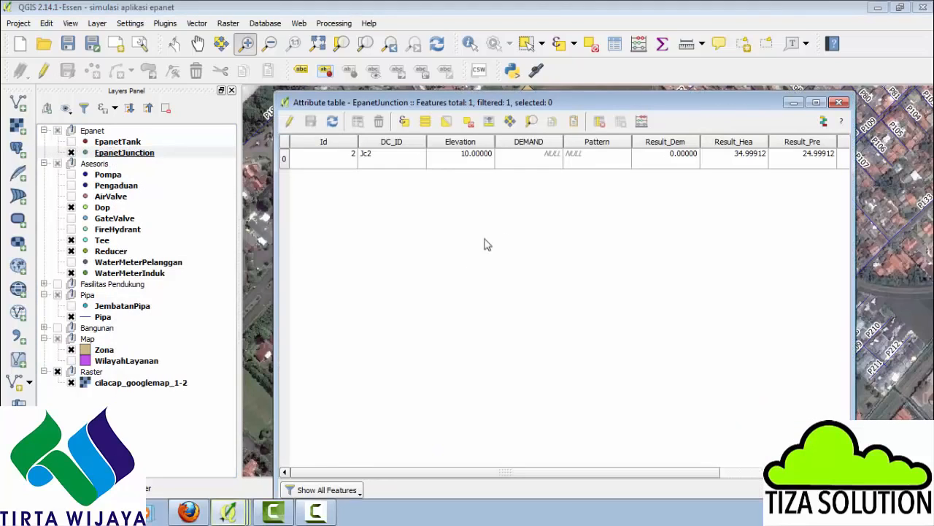
click(348, 473)
drag(369, 472, 410, 476)
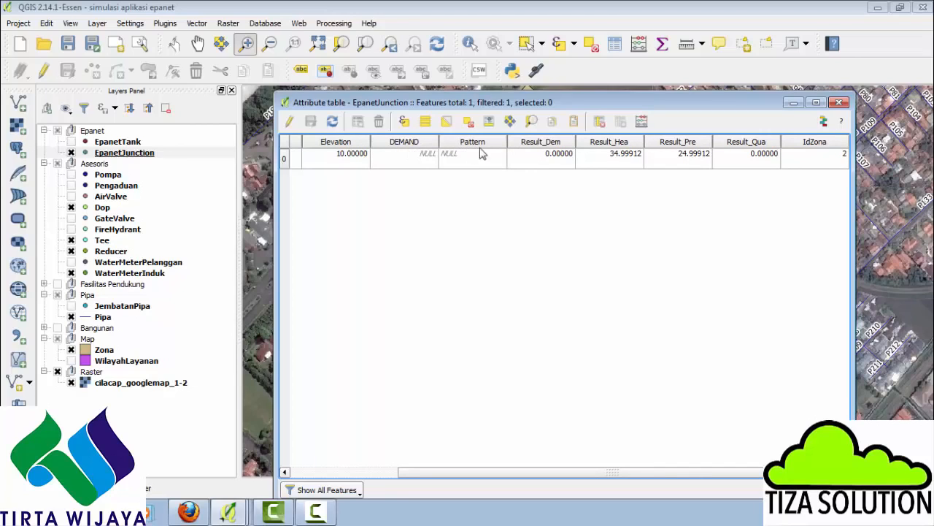
click(840, 103)
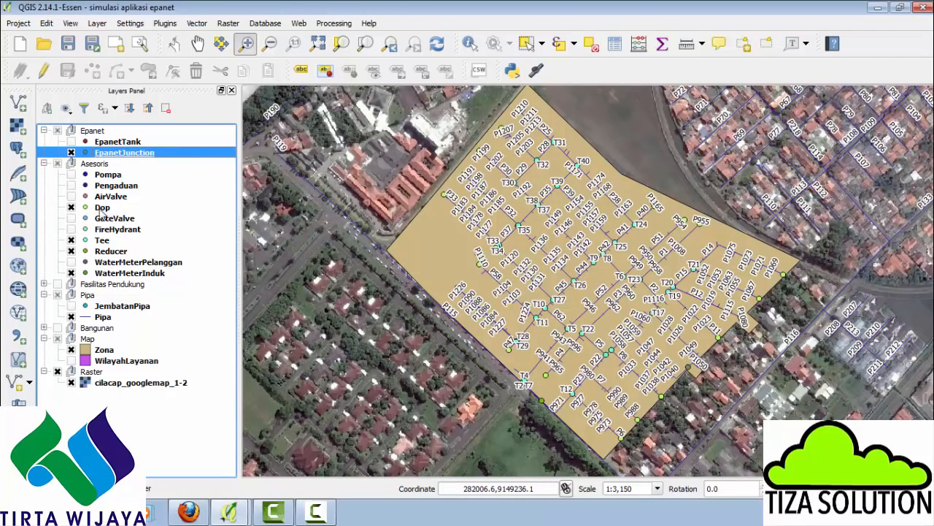
Review the Dop layer's attribute table, including the Elevation, DEMAND and result fields, and close it
right_click(102, 210)
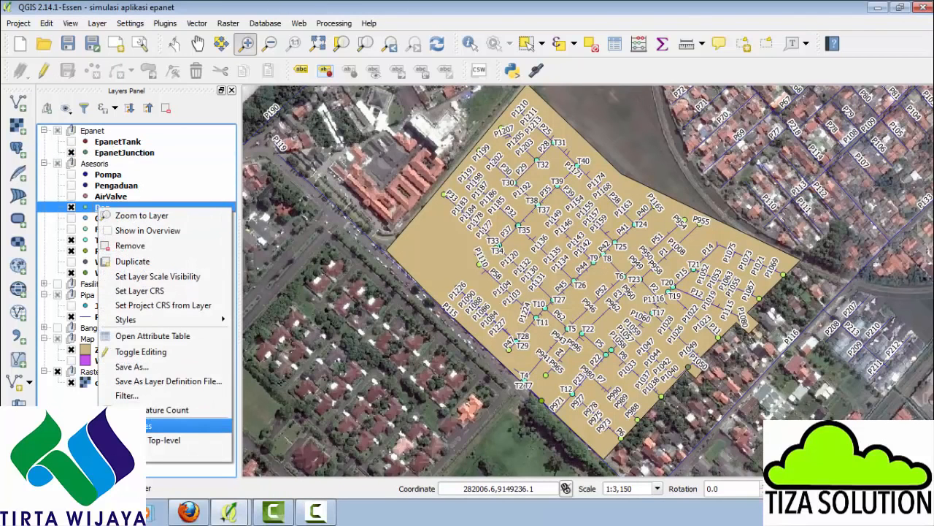
click(144, 339)
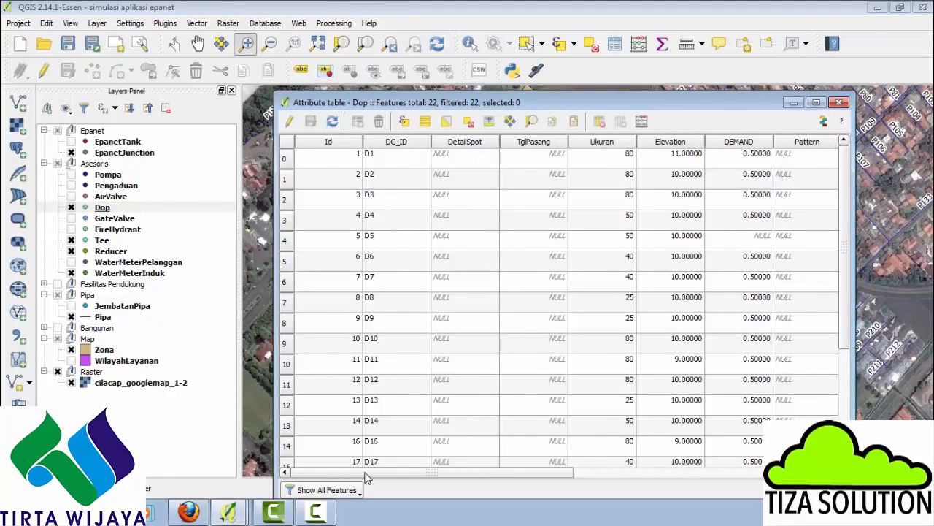
drag(379, 477, 429, 478)
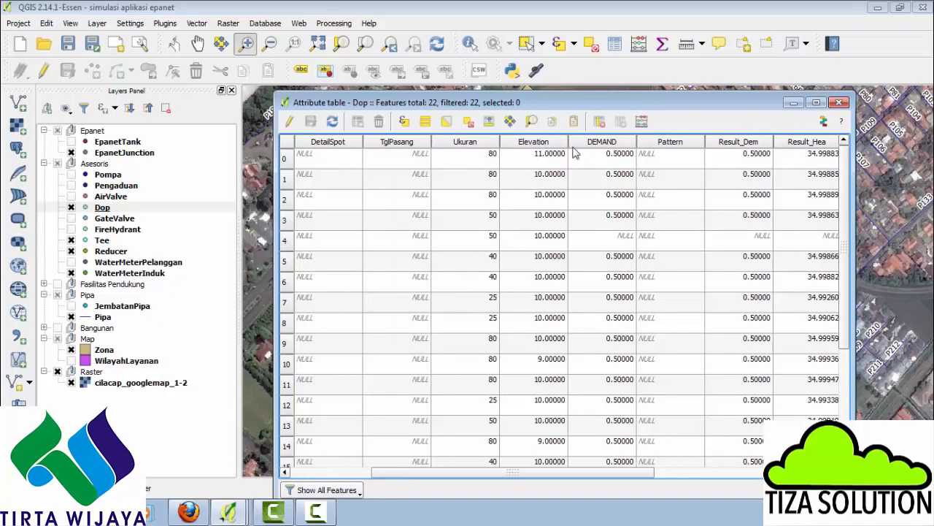
click(840, 103)
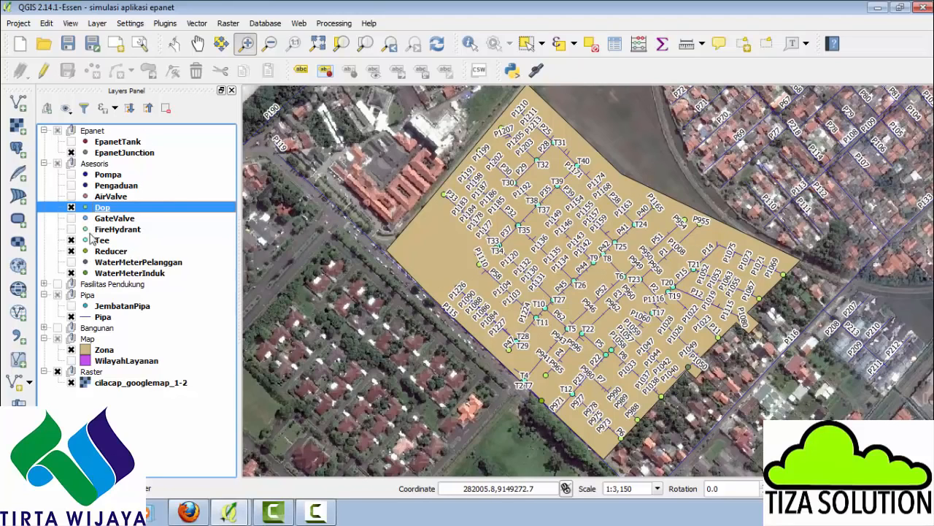
click(98, 241)
click(106, 252)
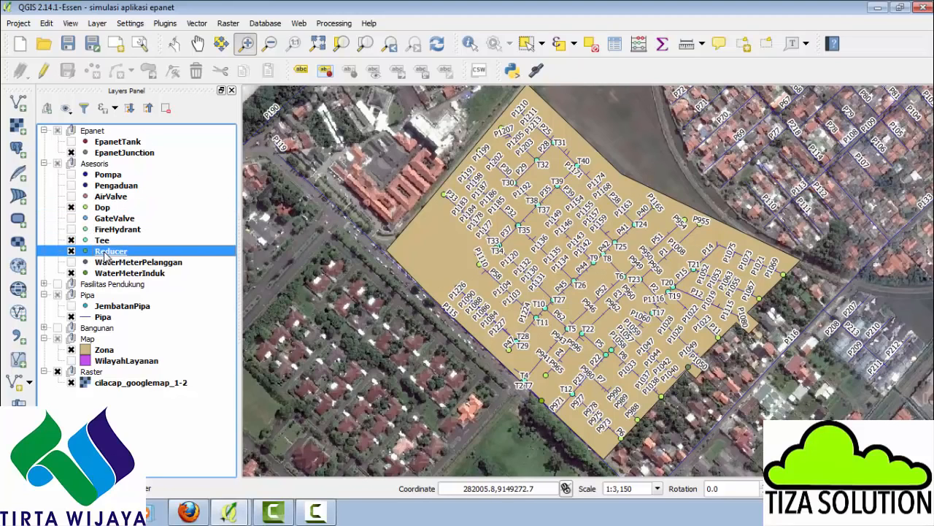
click(106, 276)
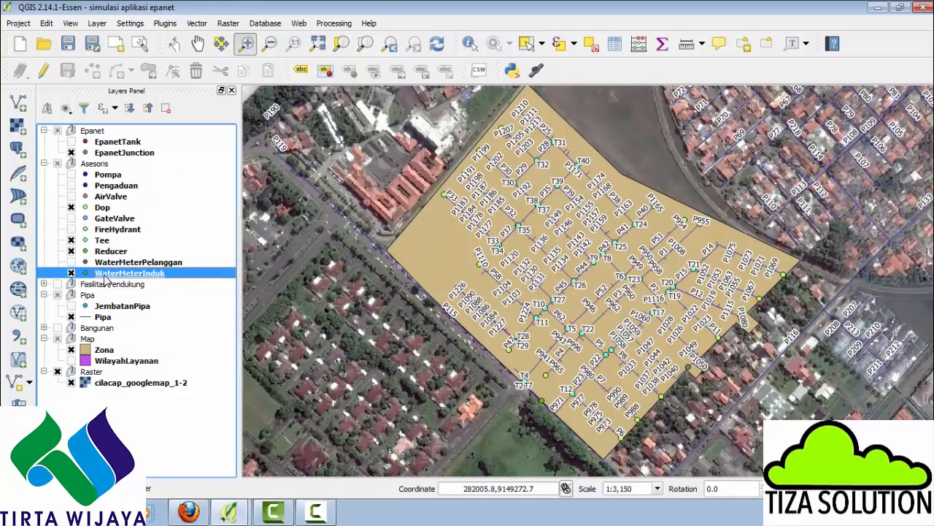
click(102, 322)
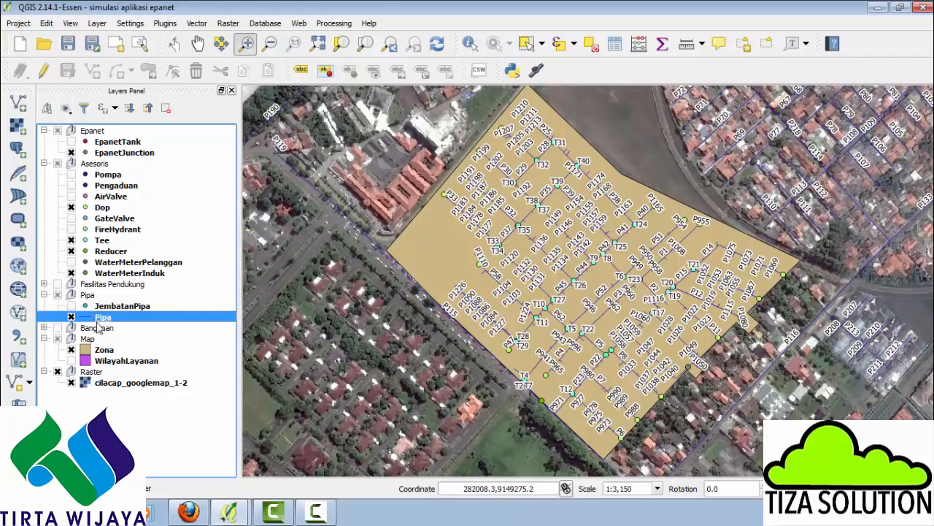
Filter the EpanetJunction layer with the expression "IdZona" = 2
click(125, 154)
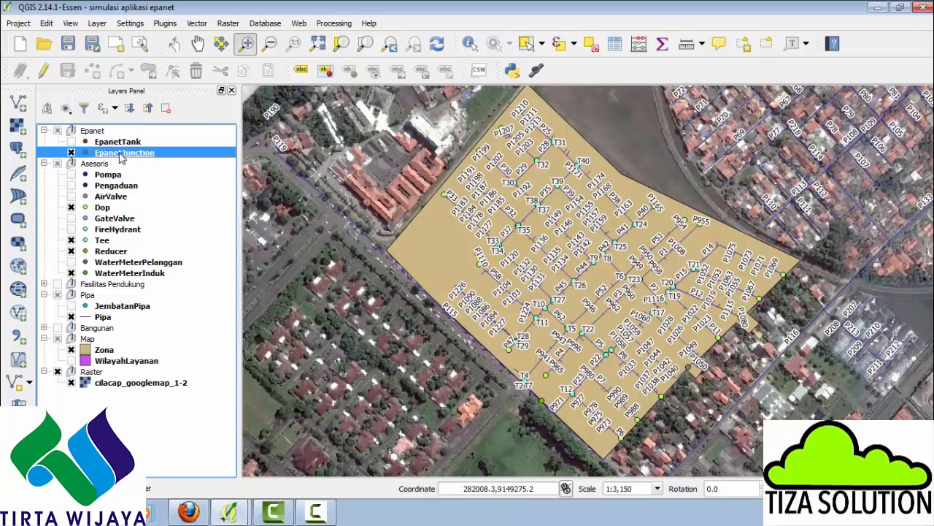
right_click(120, 158)
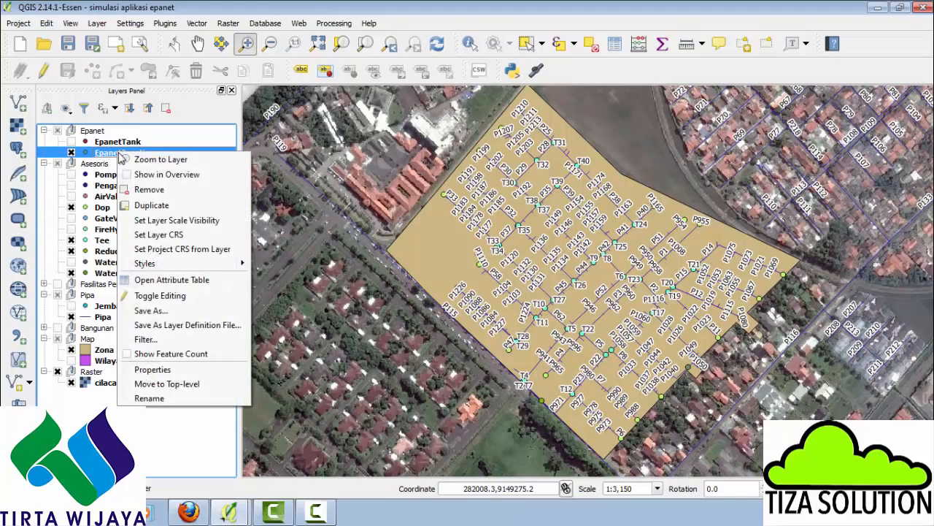
click(153, 341)
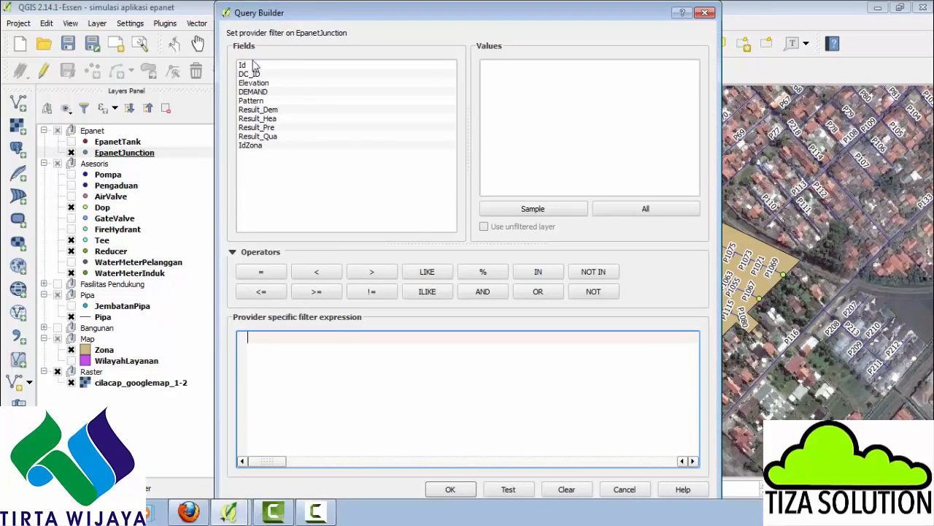
double_click(250, 145)
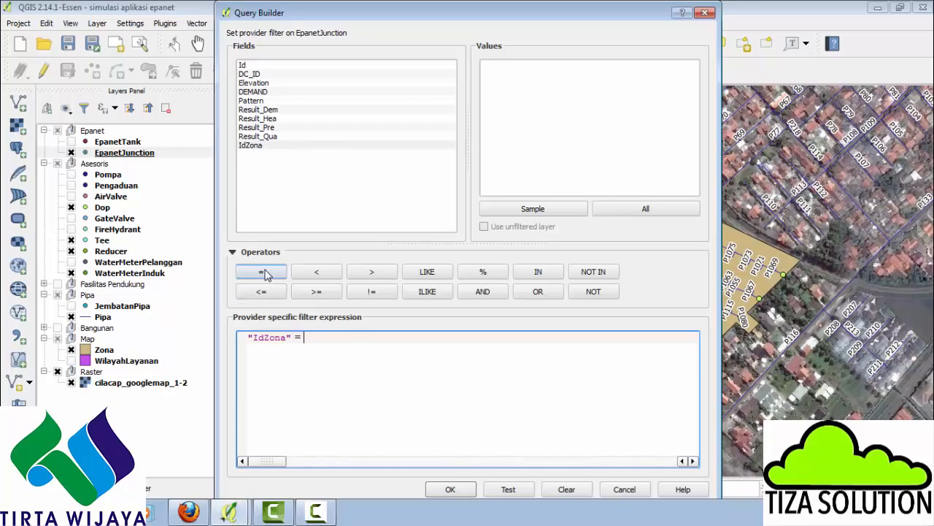
text(2)
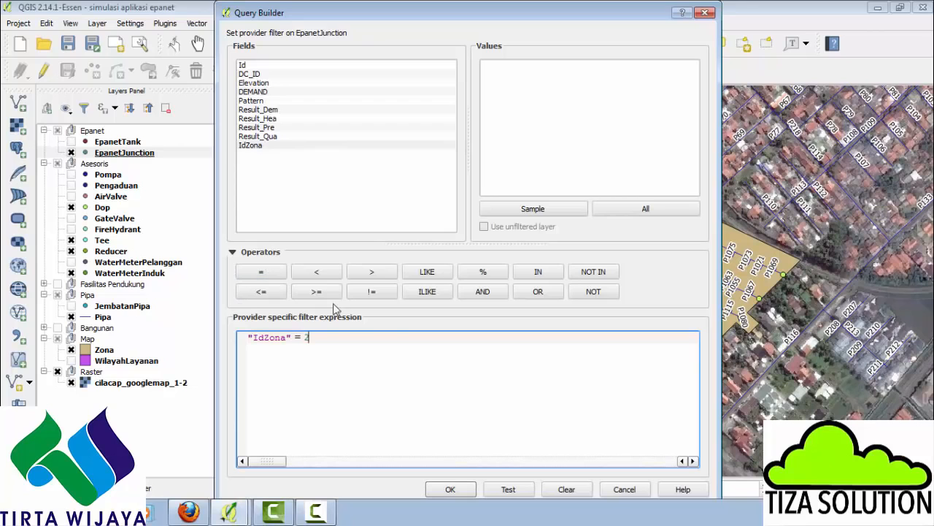
click(450, 489)
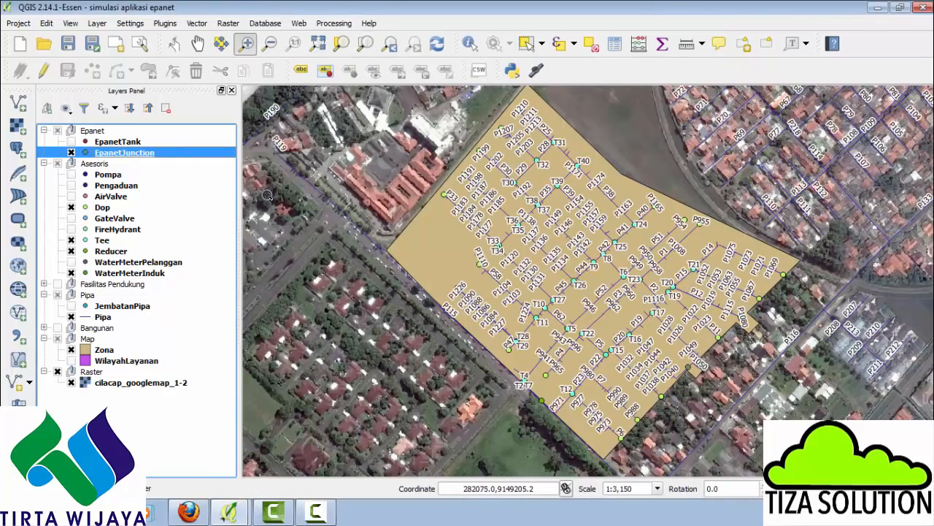
Filter the Dop layer with the expression "IdZona" = 2
right_click(99, 208)
click(151, 392)
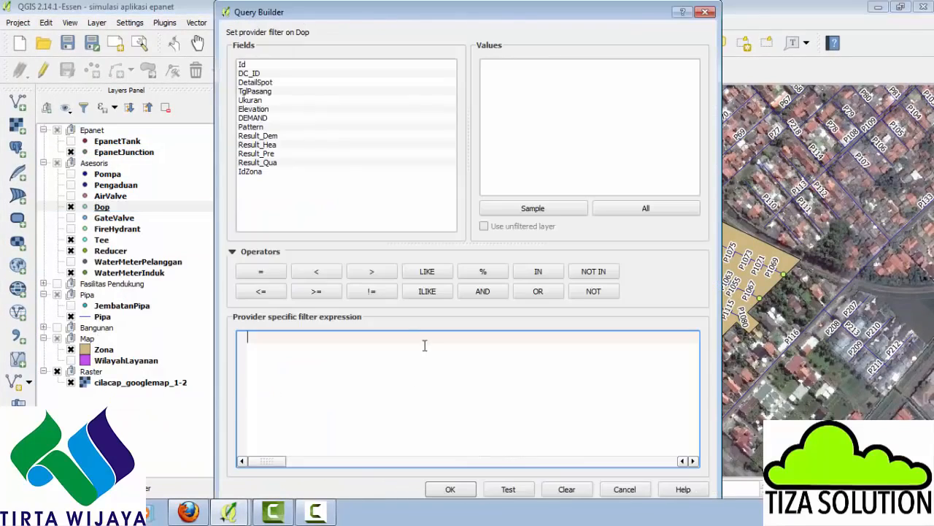
double_click(256, 172)
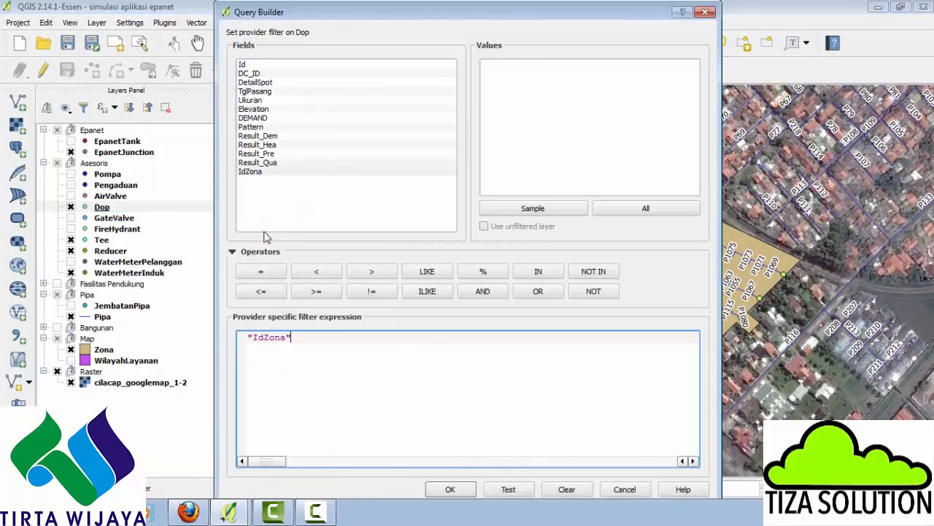
text(1)
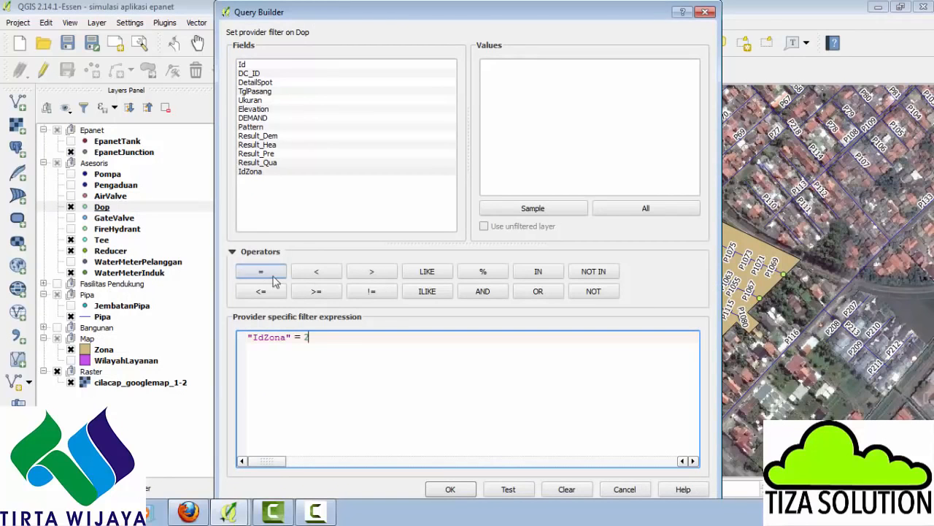
click(458, 490)
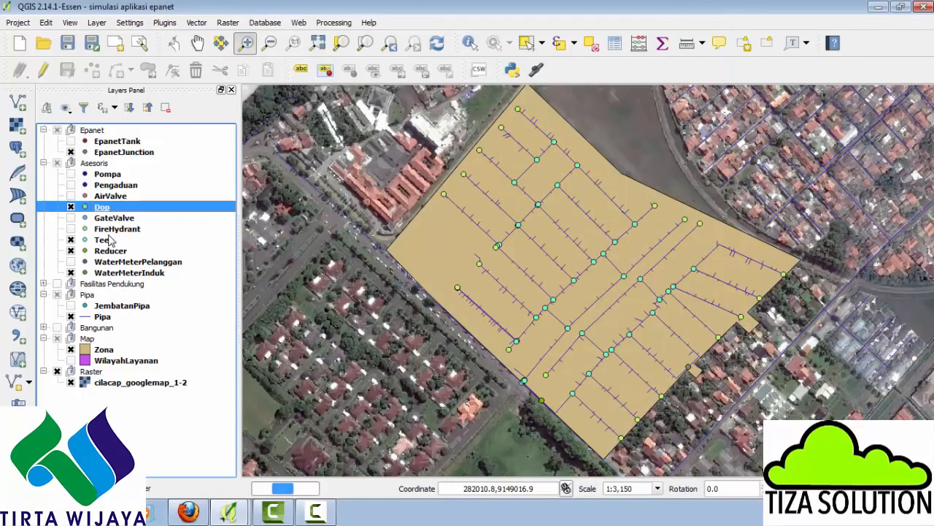
Filter the Tee layer with an equality condition on its IdZona field
right_click(103, 241)
click(116, 250)
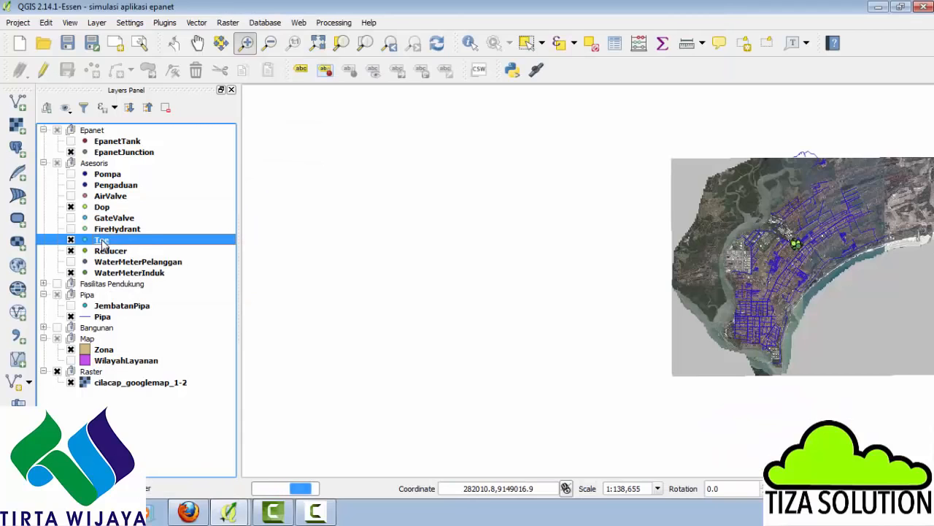
right_click(102, 241)
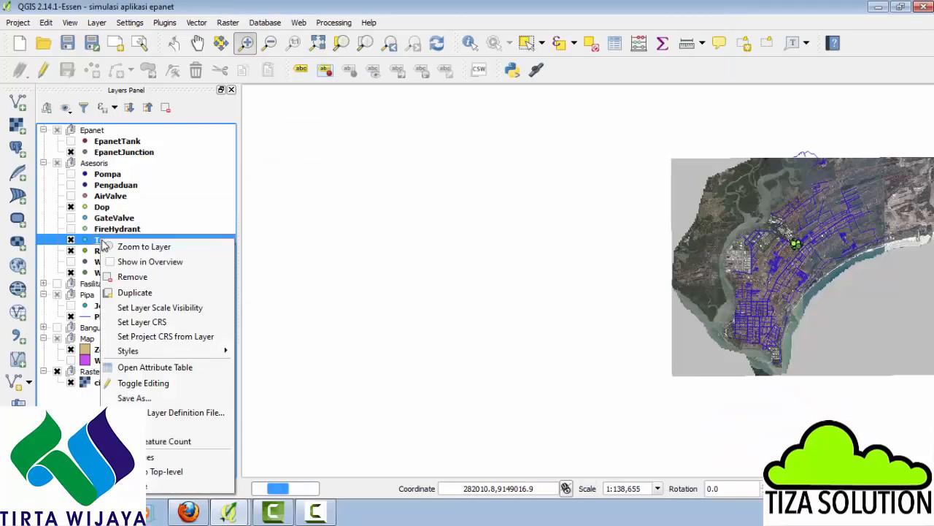
click(153, 428)
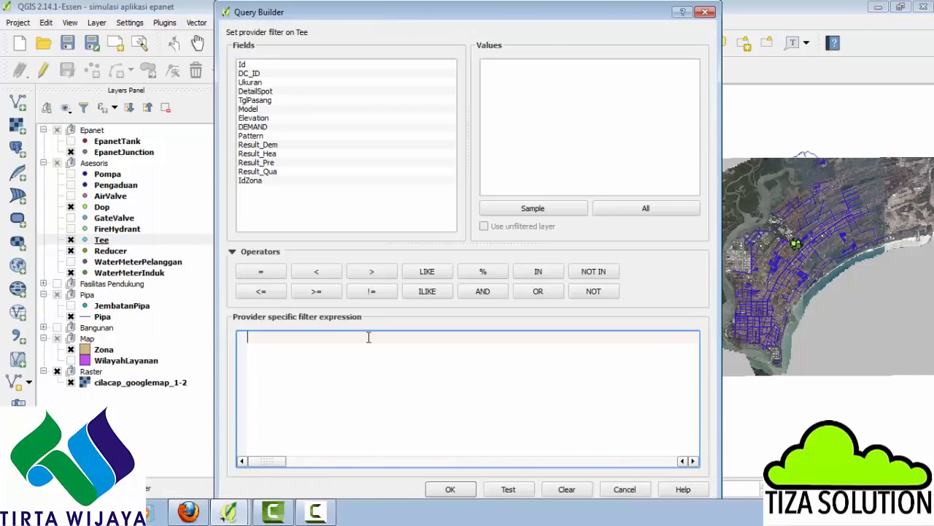
double_click(263, 180)
click(277, 273)
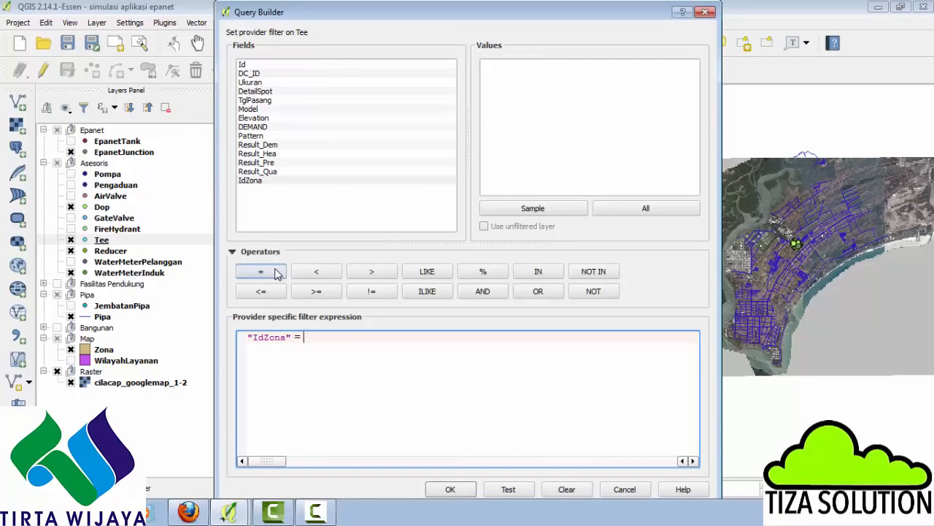
click(451, 489)
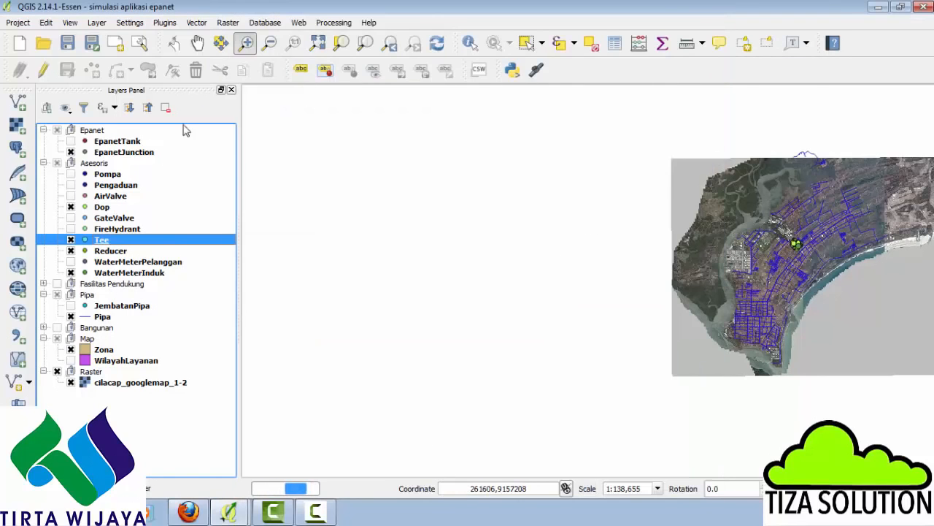
Filter the Reducer layer with the expression "IdZona" = 2
drag(777, 231, 824, 264)
drag(532, 219, 663, 353)
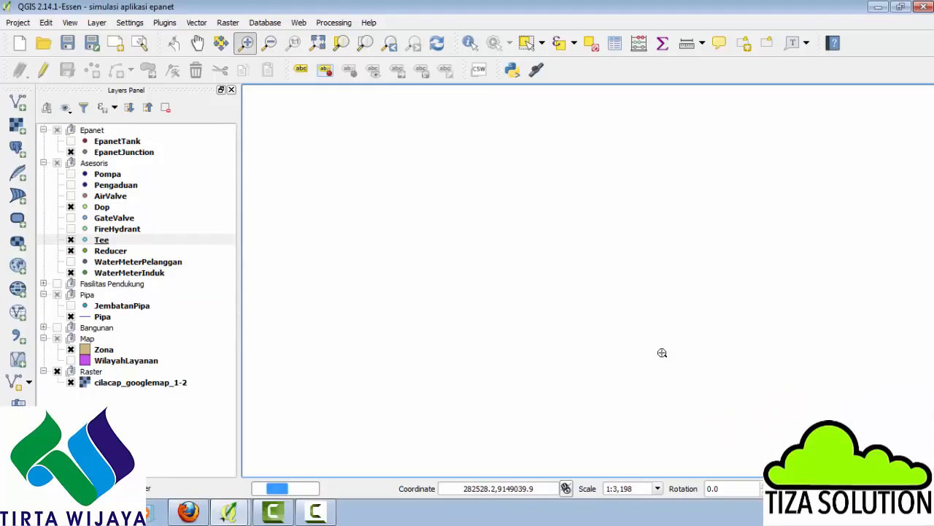
click(102, 252)
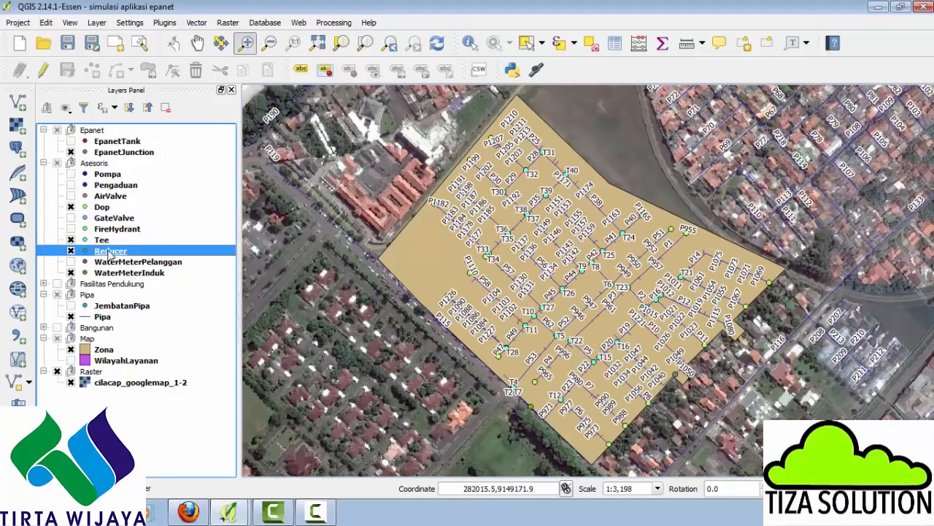
right_click(102, 251)
click(160, 438)
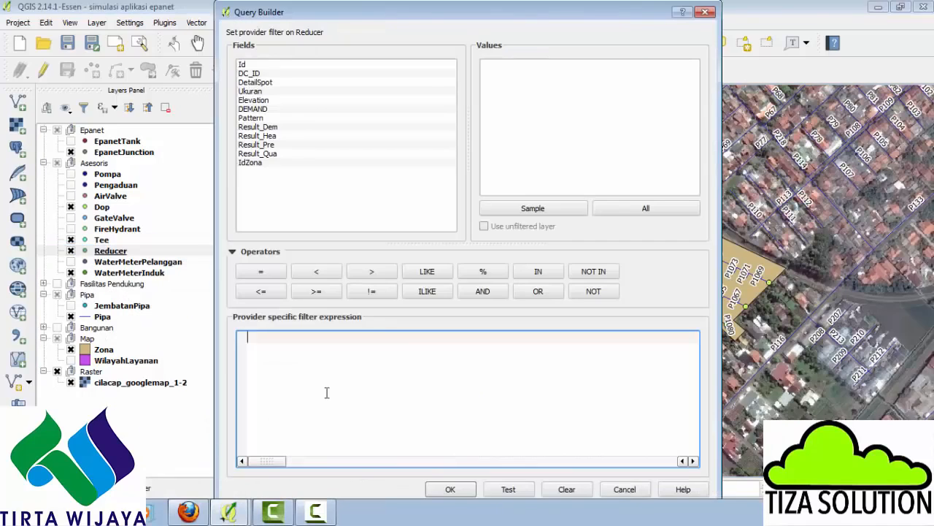
double_click(251, 162)
click(263, 271)
text(2)
click(449, 489)
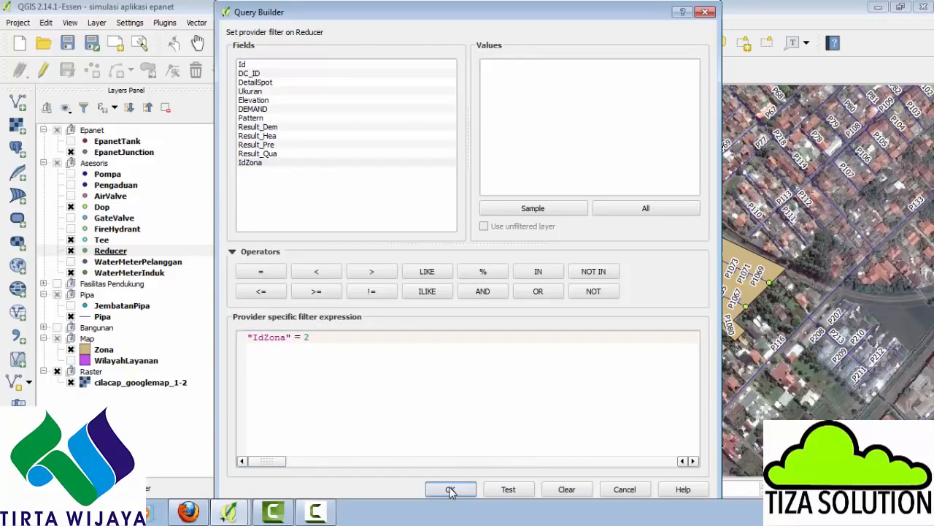
Filter the WaterMeterInduk layer with the expression "IdZona" = 2
click(109, 274)
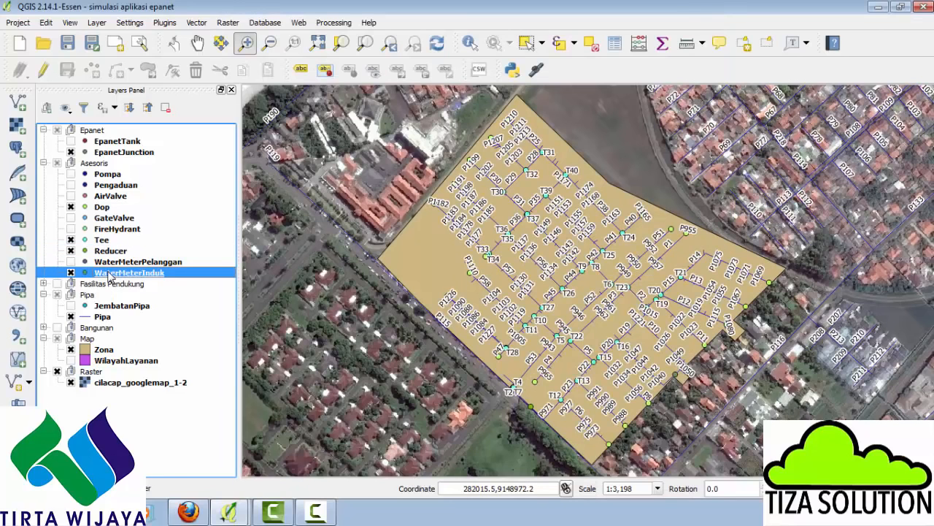
right_click(108, 273)
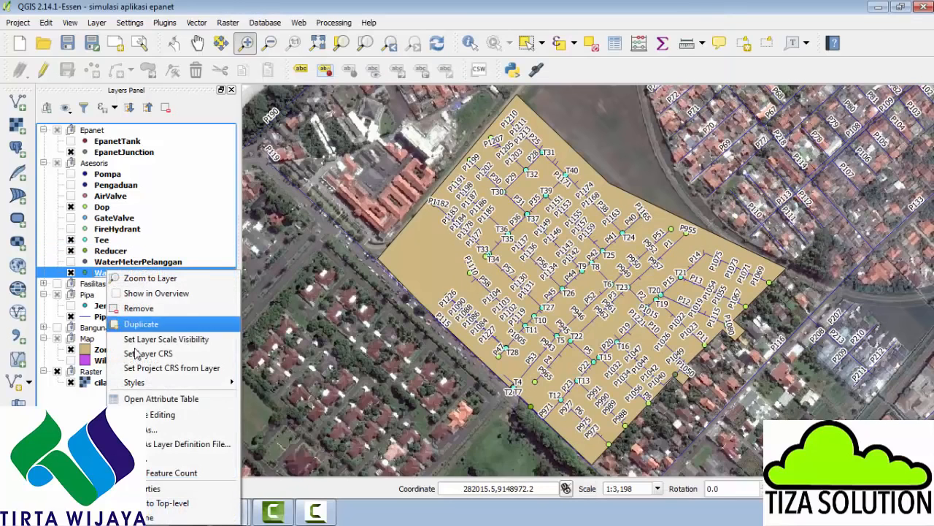
click(151, 460)
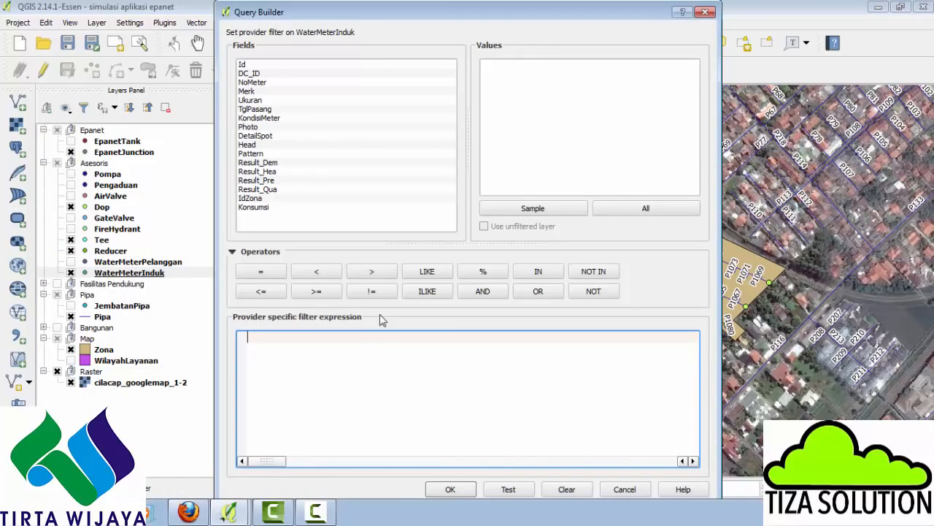
double_click(256, 199)
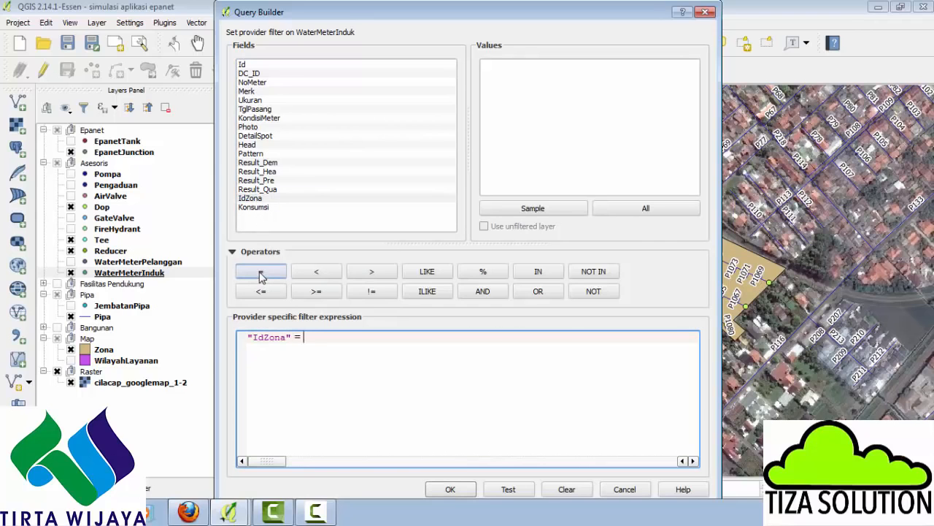
text(2)
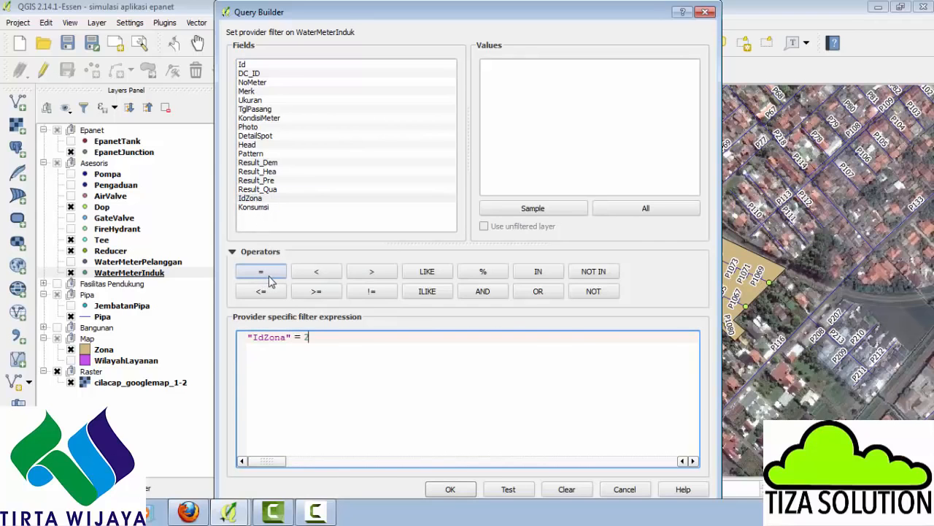
click(450, 489)
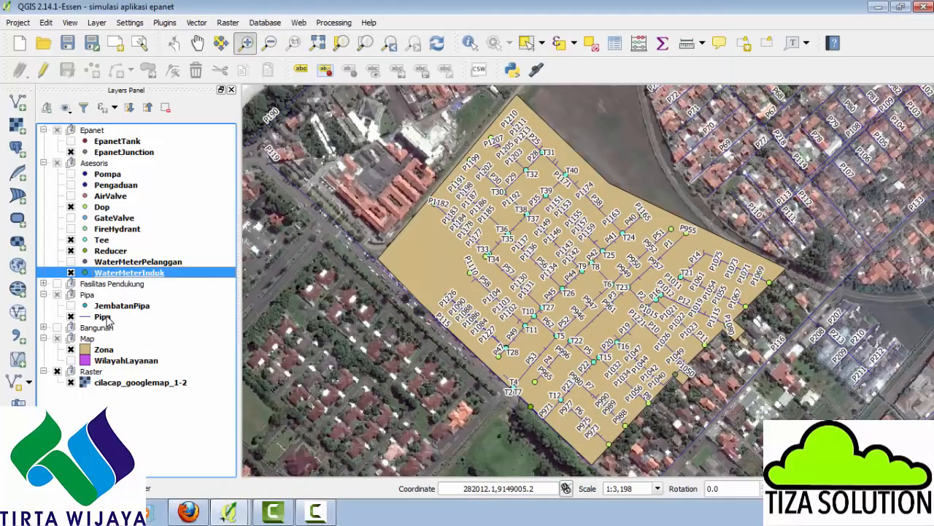
Filter the Pipa layer with the expression "IdZona" = 2
right_click(103, 317)
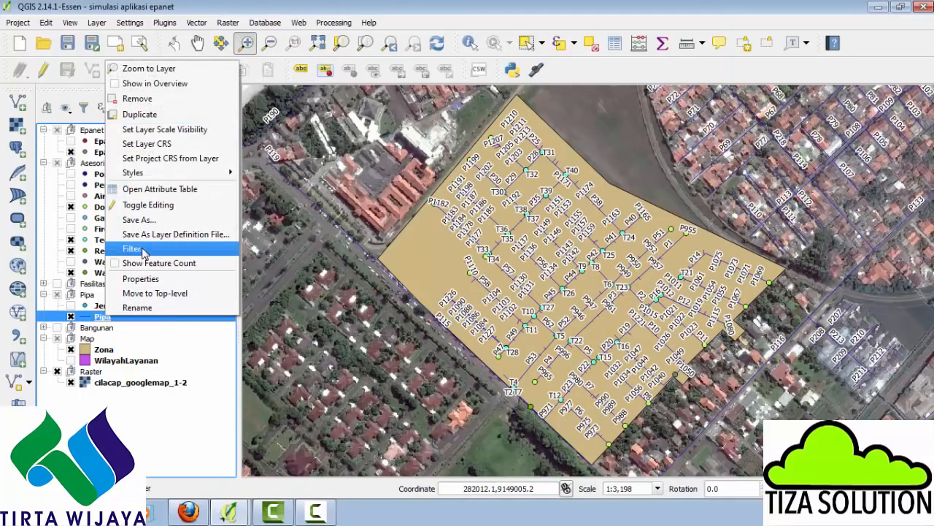
click(131, 249)
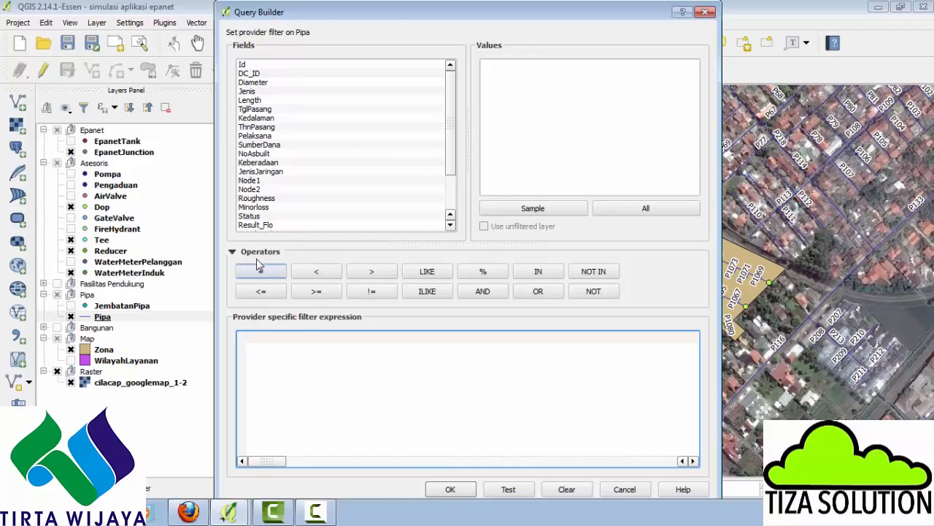
scroll(449, 168, down, 2)
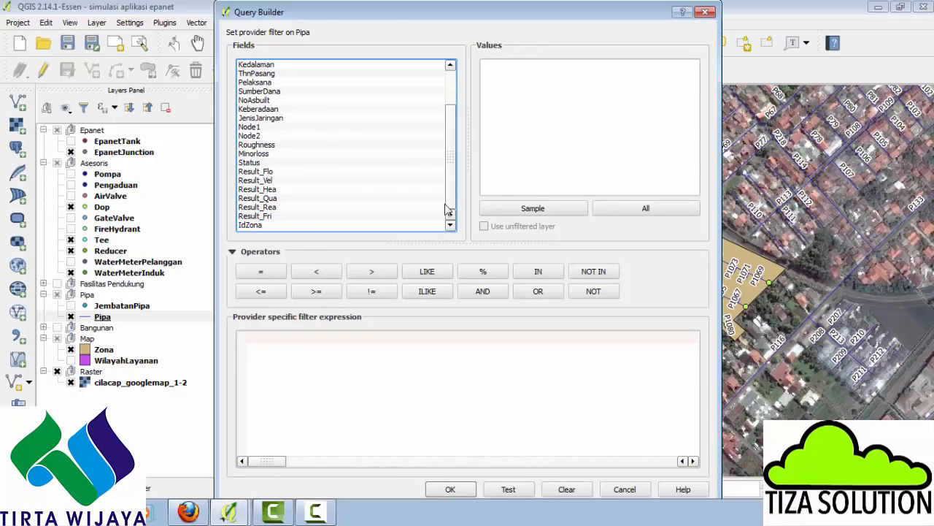
double_click(254, 226)
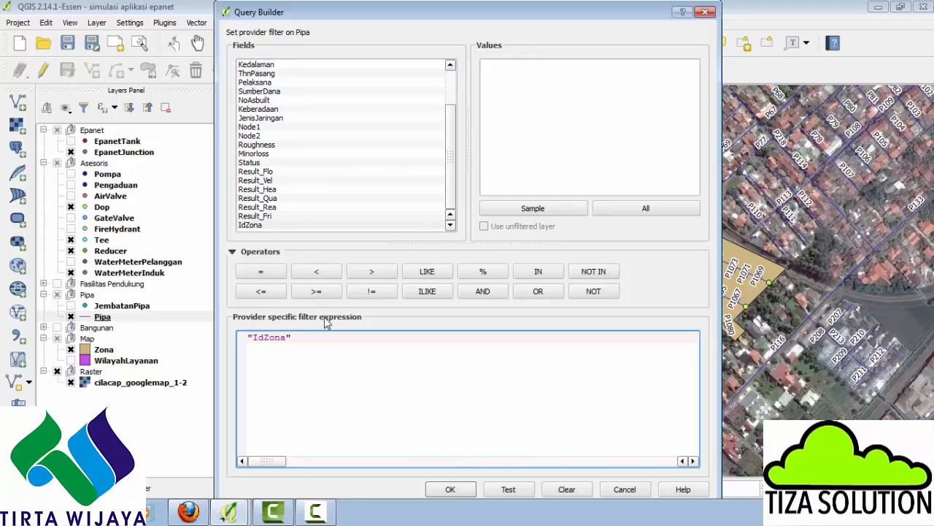
click(261, 272)
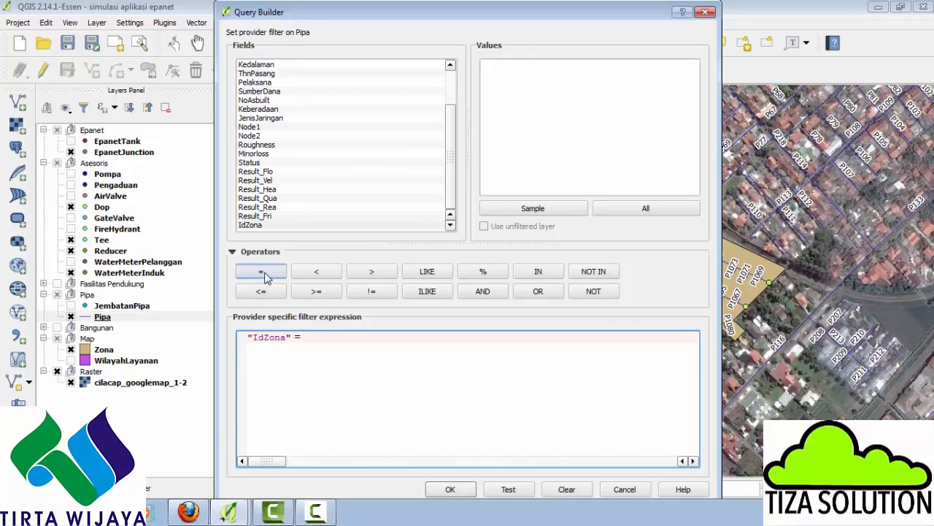
text(2)
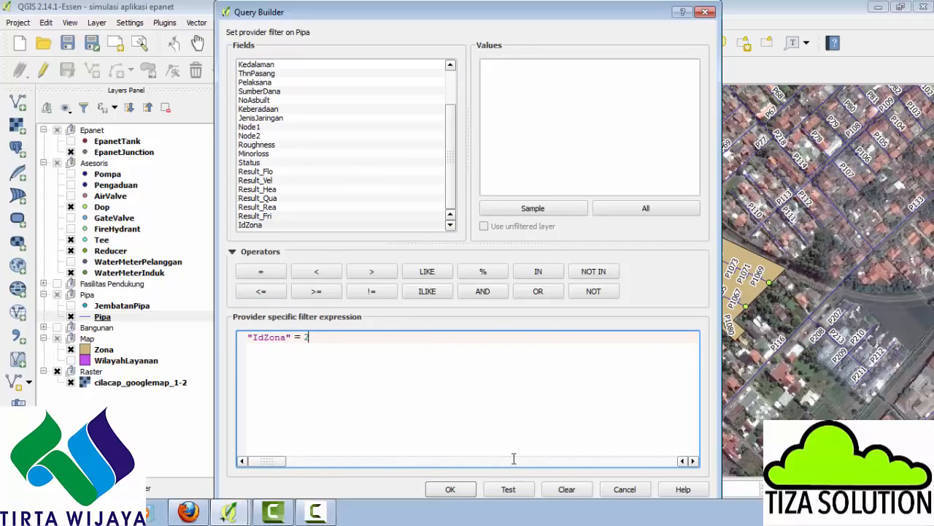
click(450, 489)
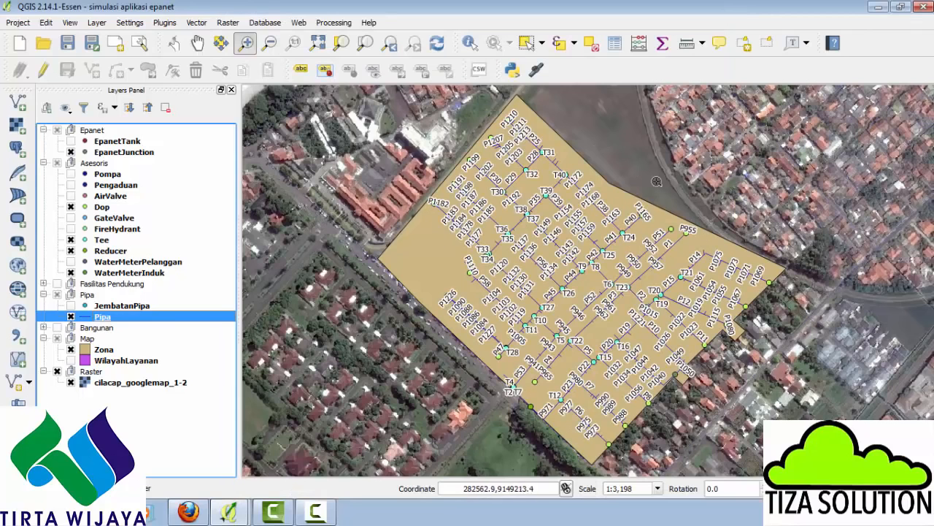
Review the Pipa layer's filter expression, its IdZona field and the zone value, and close the query unchanged
right_click(103, 319)
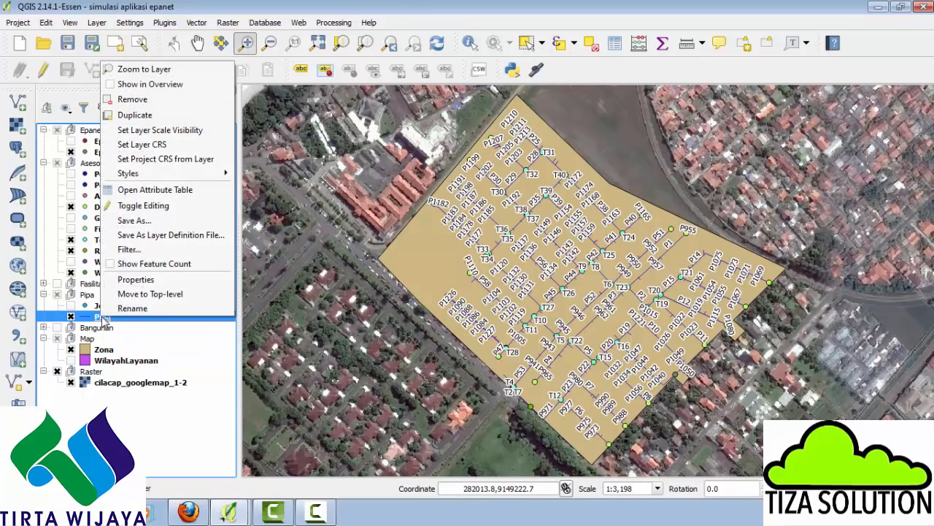
click(147, 252)
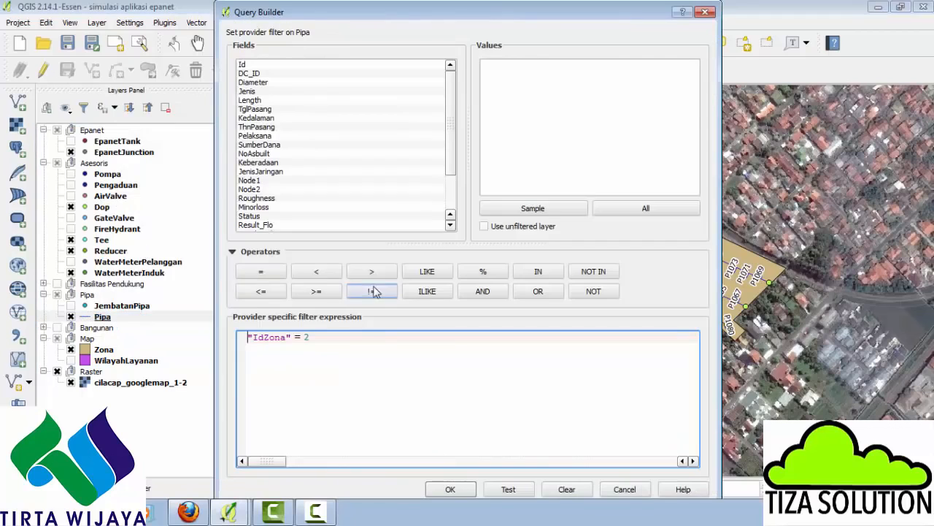
drag(450, 159, 448, 194)
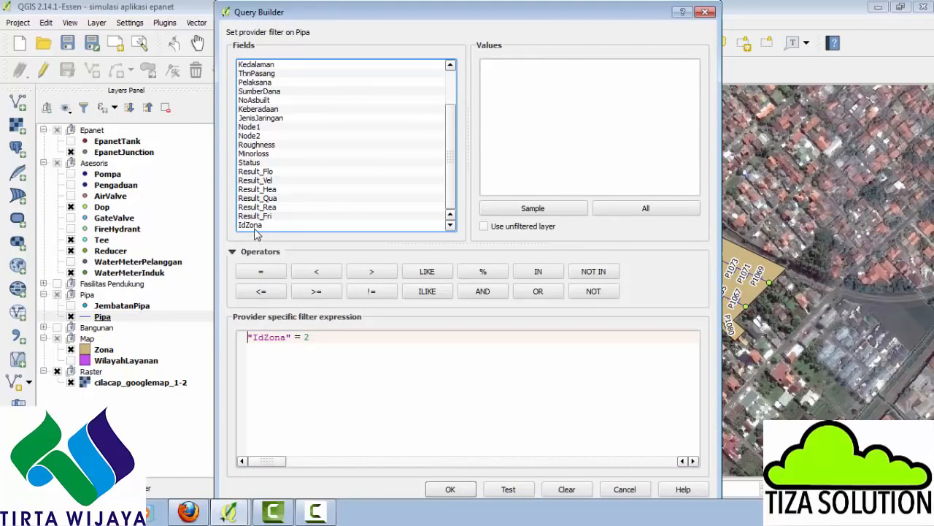
click(305, 337)
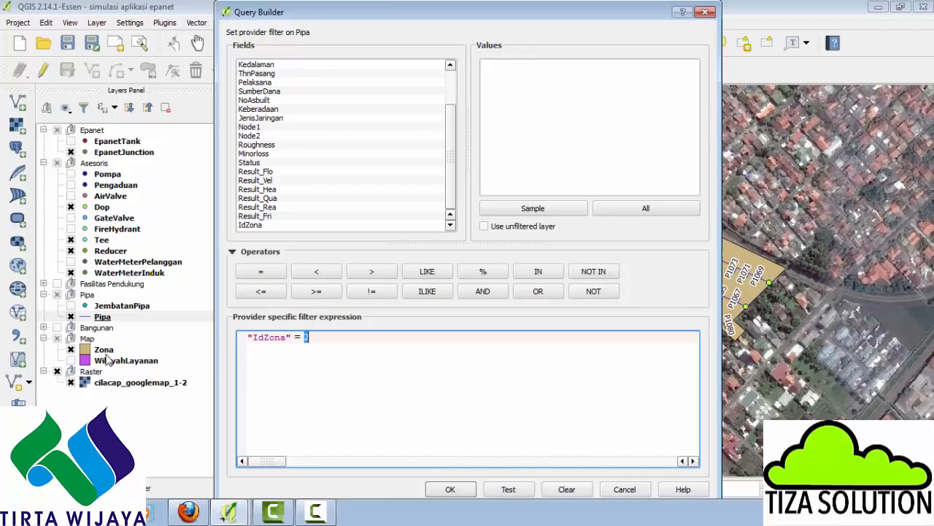
click(451, 488)
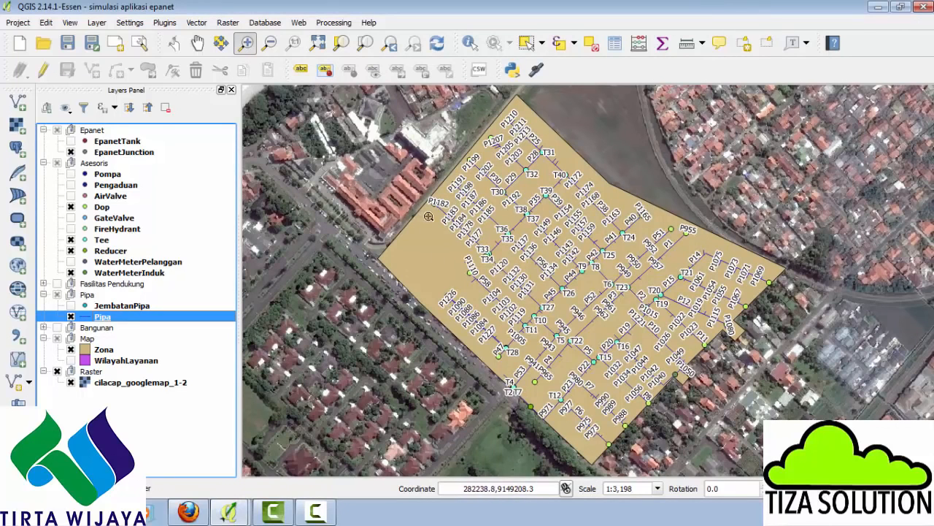
Open the GHydraulics settings and examine which layers are assigned to each EPANET model element
click(165, 23)
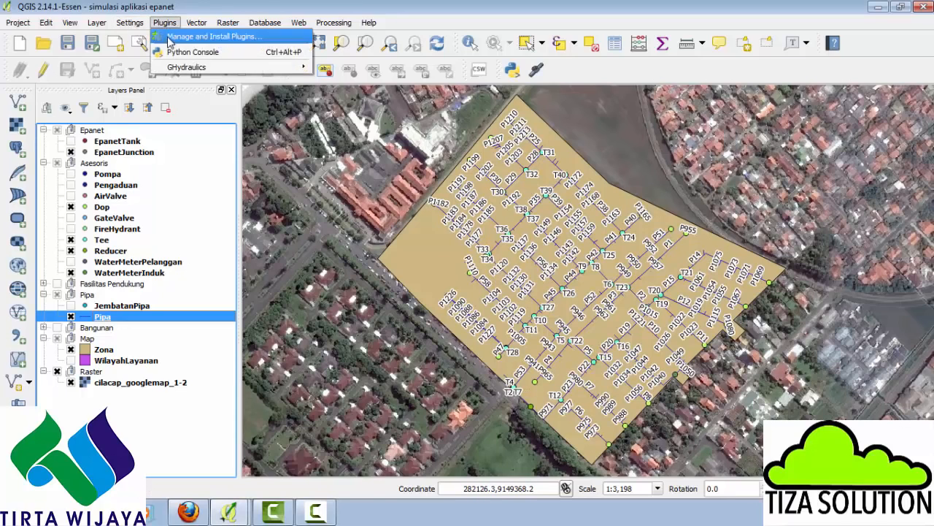
mouse_move(186, 67)
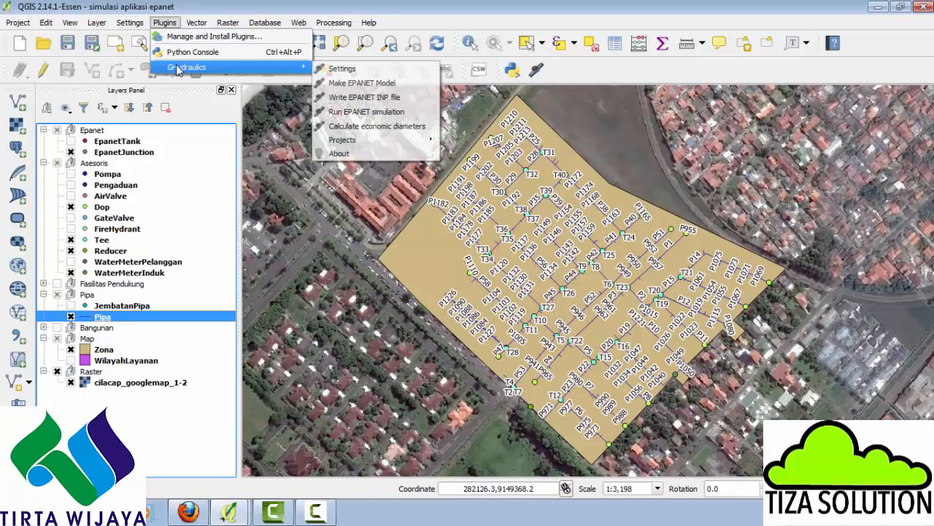
click(340, 68)
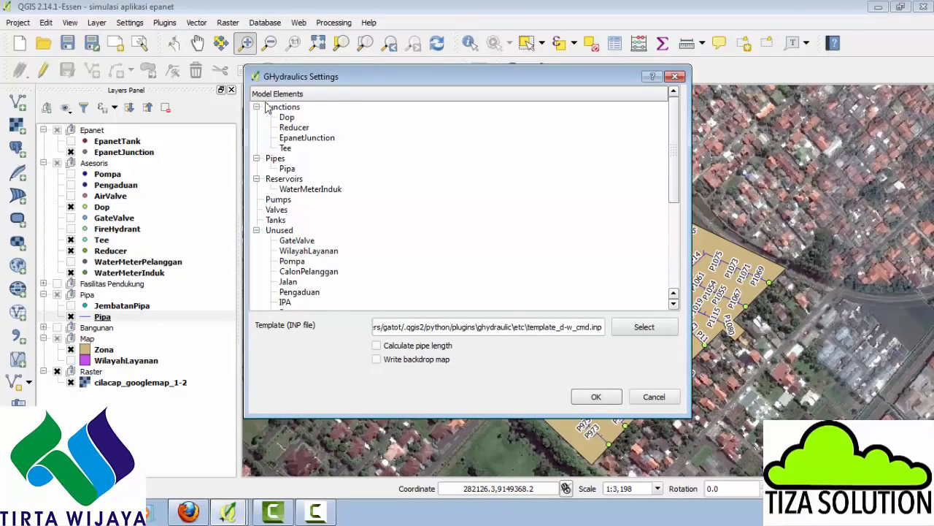
click(284, 119)
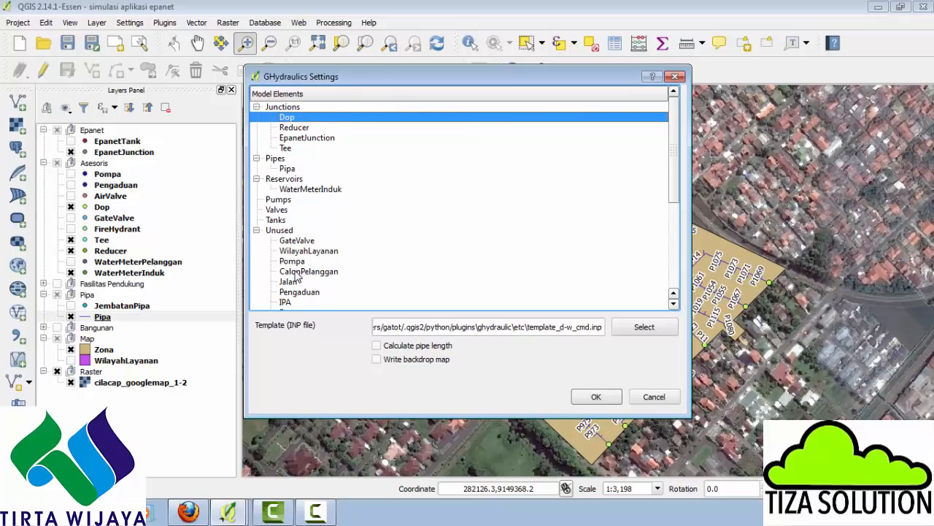
Try assigning the CalonPelanggan layer to Junctions, return it to Unused, and accept the GHydraulics settings
drag(296, 274, 323, 109)
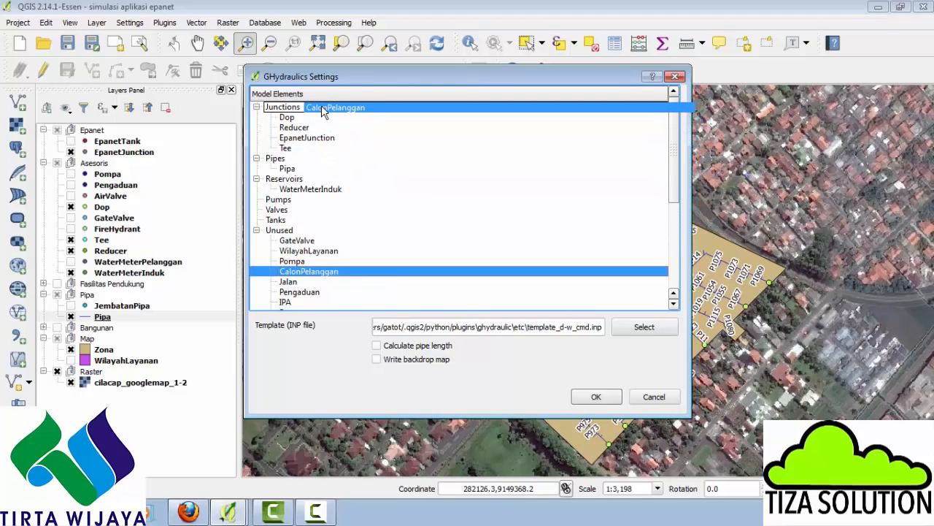
drag(323, 110, 323, 110)
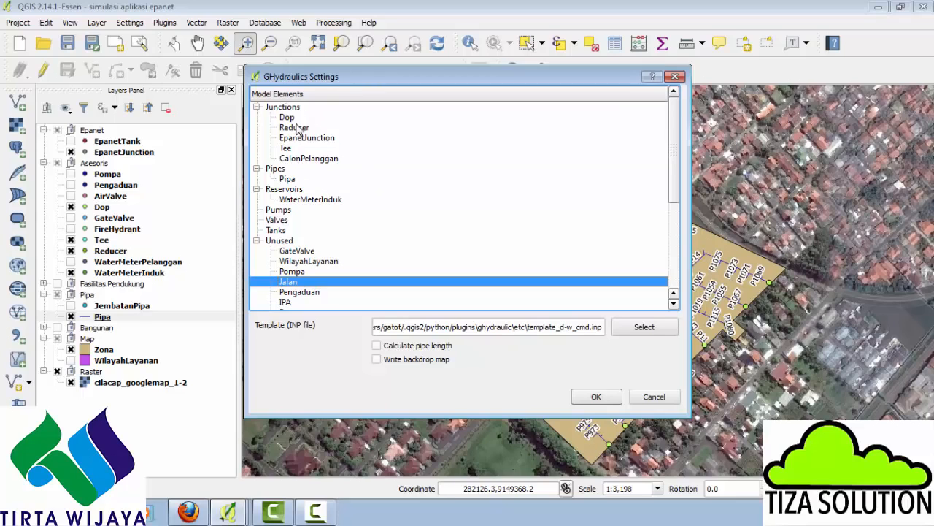
drag(301, 162, 320, 271)
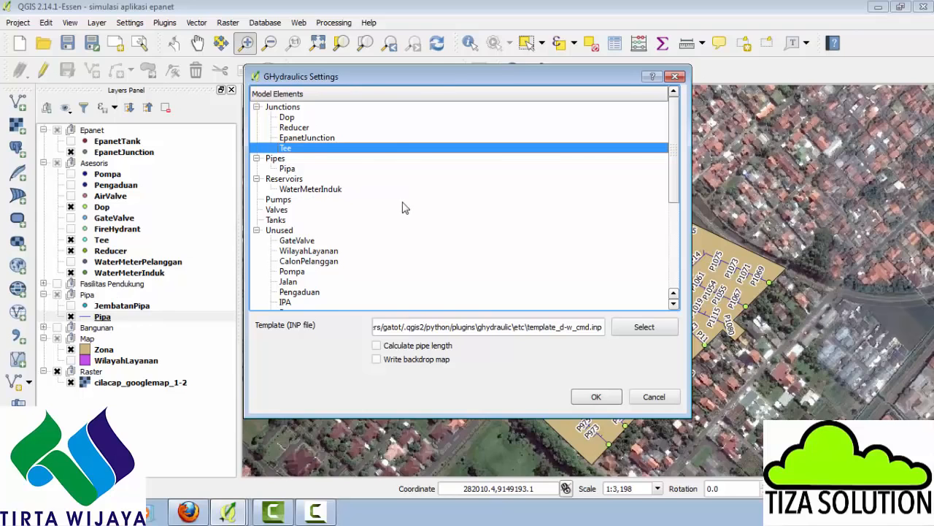
click(597, 397)
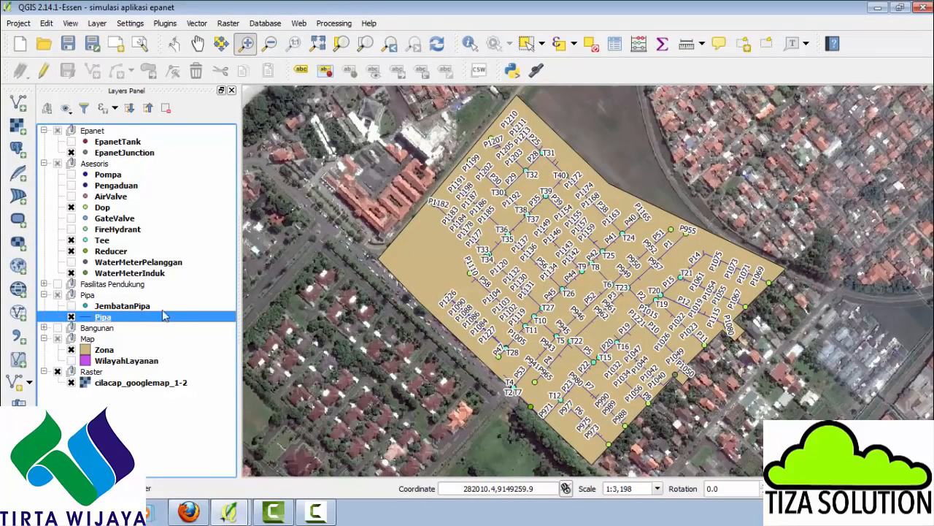
Extend the Pipa layer's filter with an AND condition requiring "JenisJaringan" != Dinas, picking the value from the field's samples
right_click(116, 322)
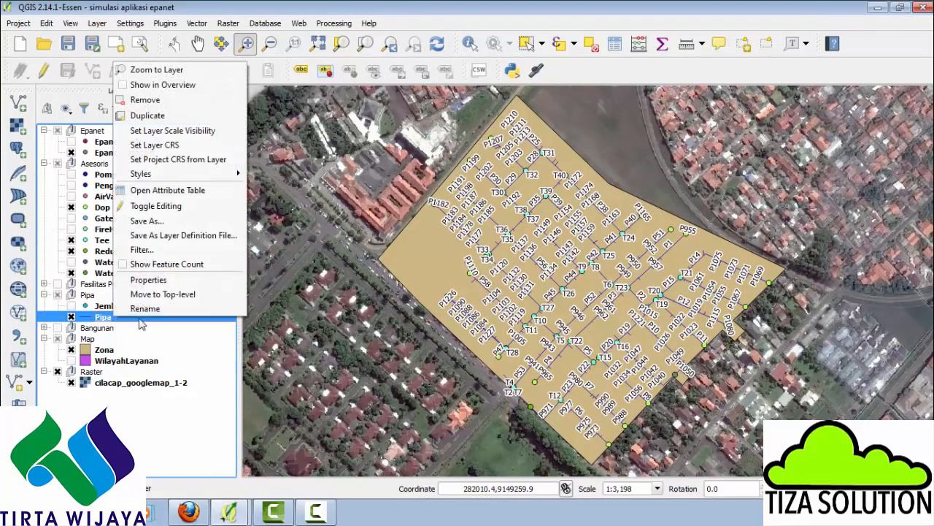
click(152, 250)
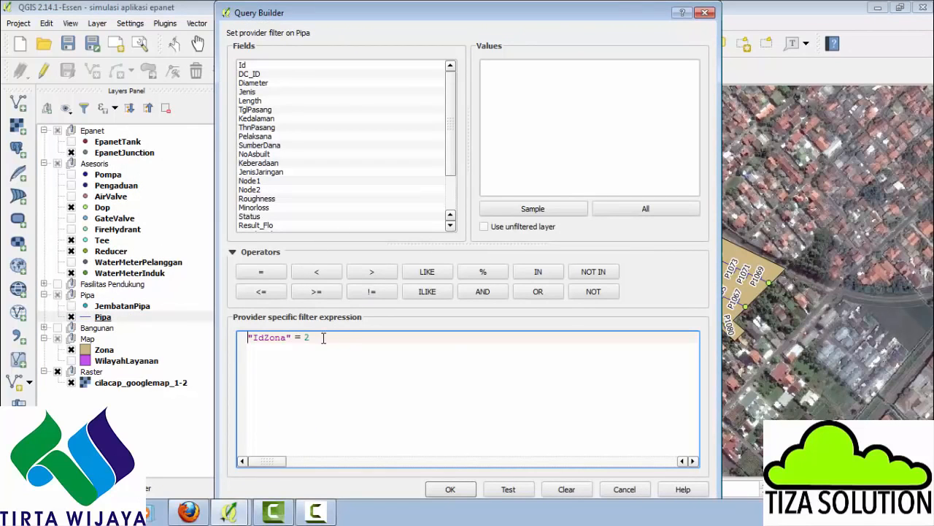
click(485, 292)
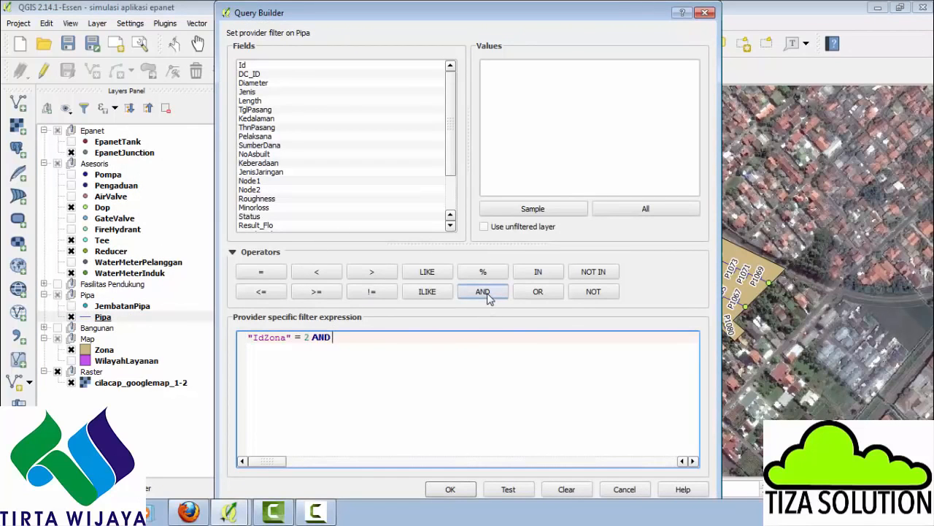
click(265, 173)
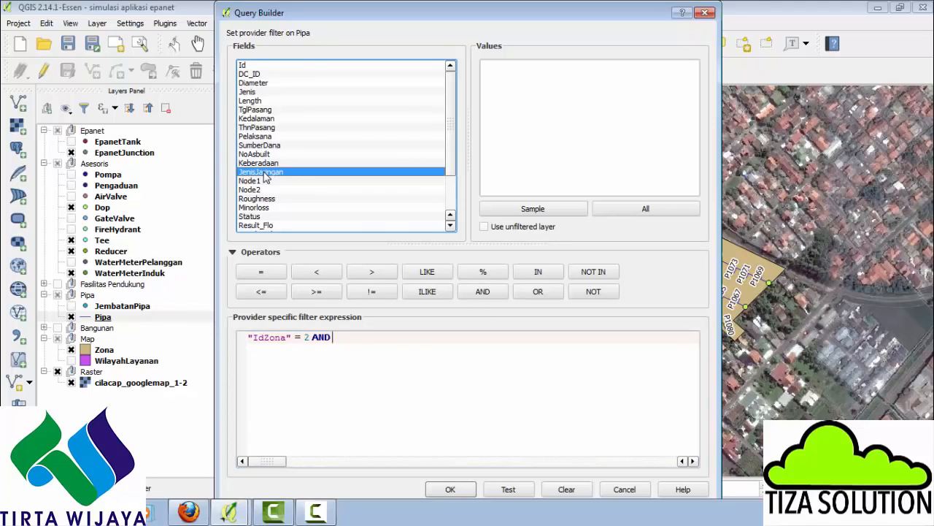
double_click(265, 174)
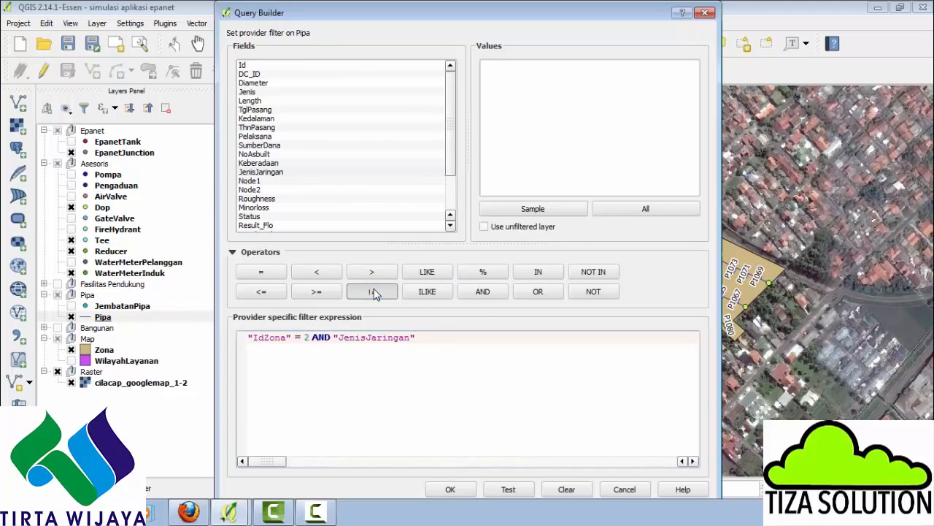
click(372, 291)
click(283, 173)
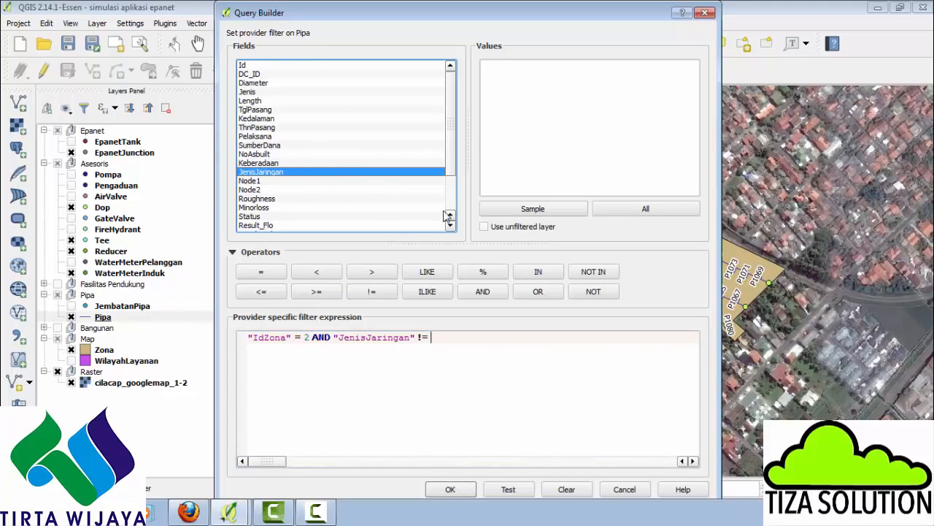
click(510, 211)
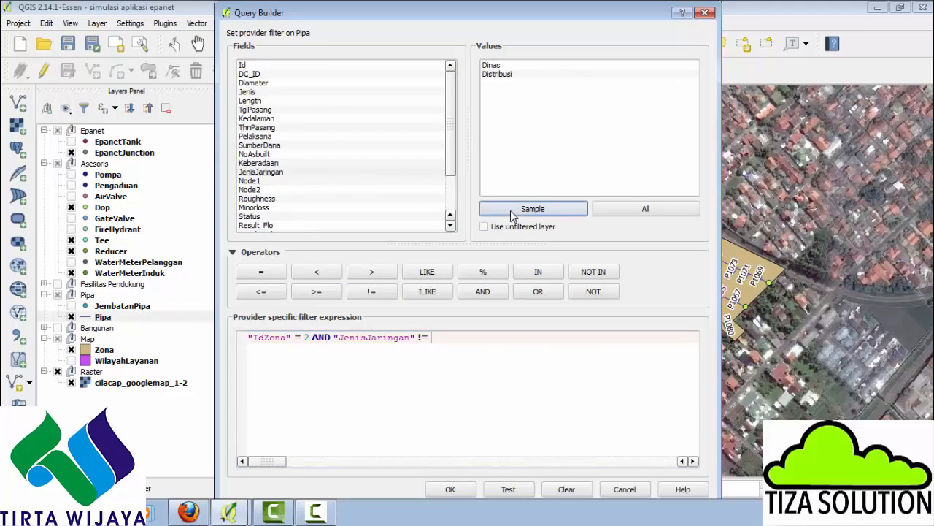
double_click(494, 65)
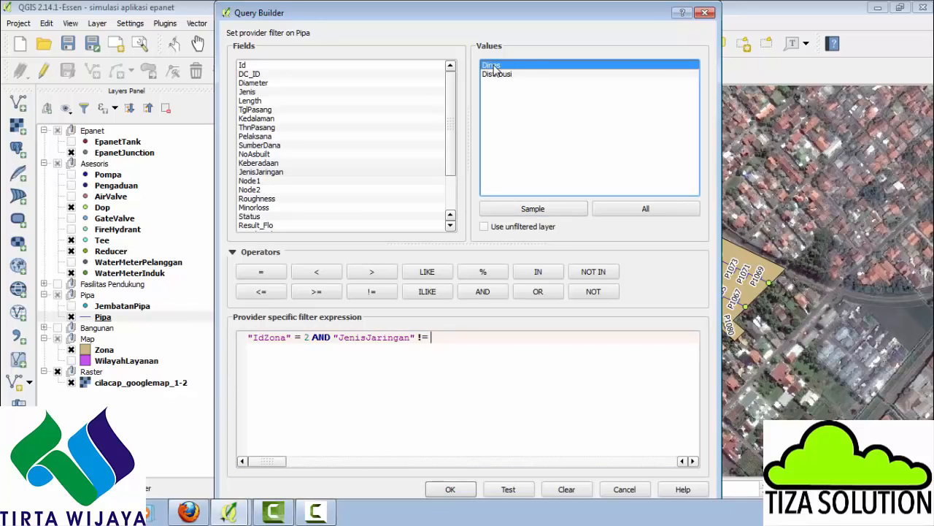
click(450, 488)
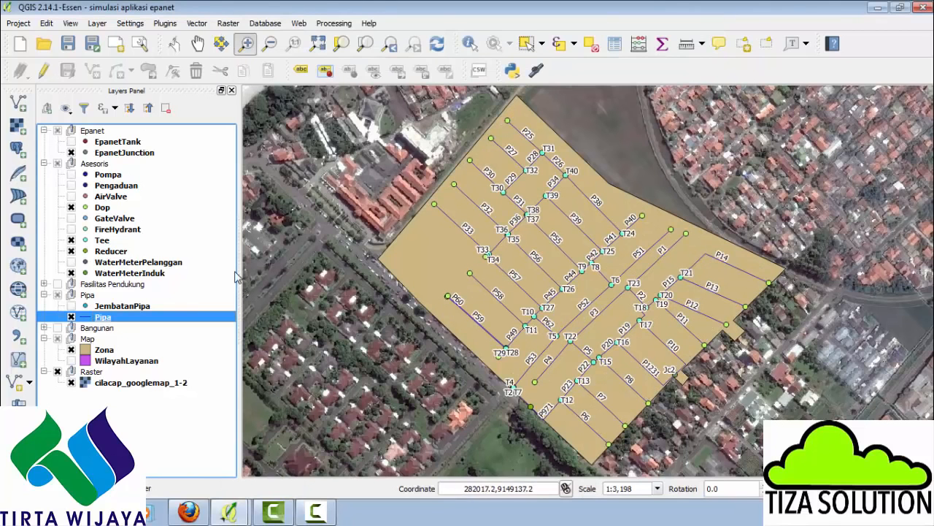
Run the EPANET simulation with GHydraulics, check its report, and load the results for time step 1
click(164, 24)
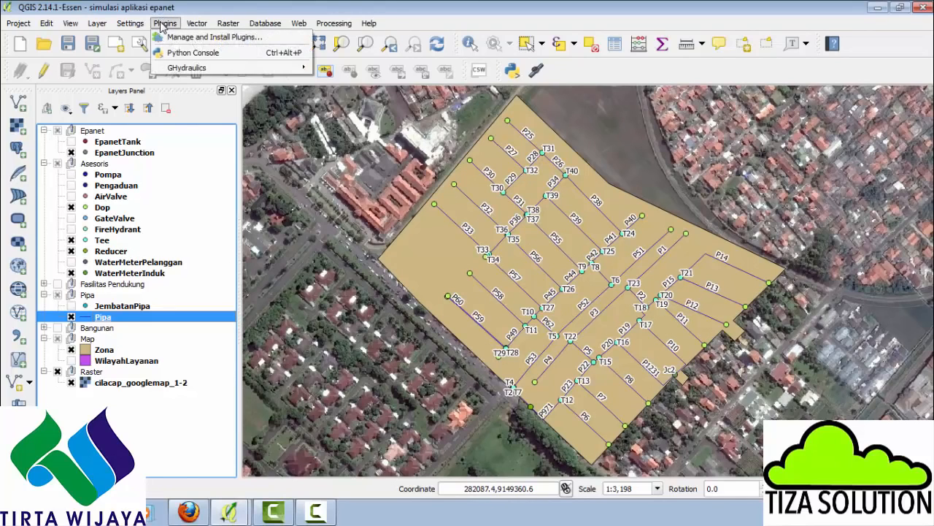
mouse_move(249, 68)
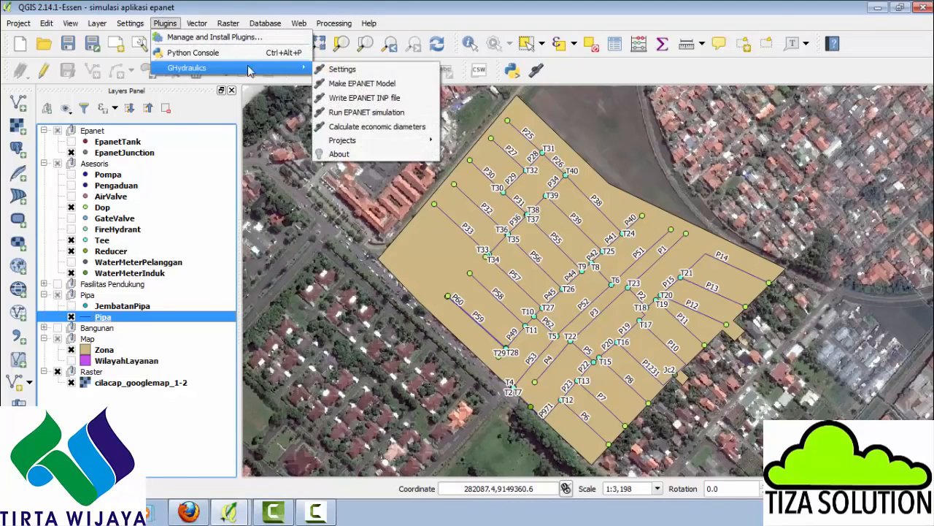
click(351, 113)
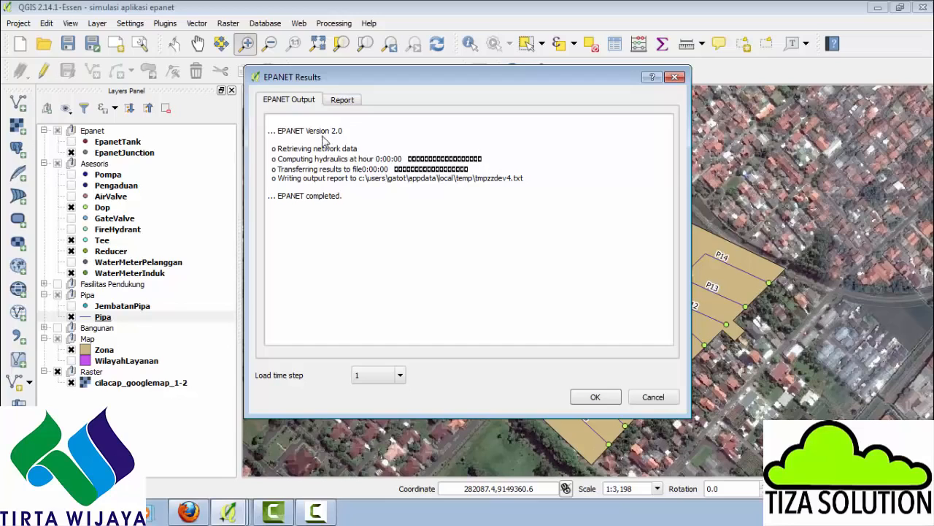
click(343, 99)
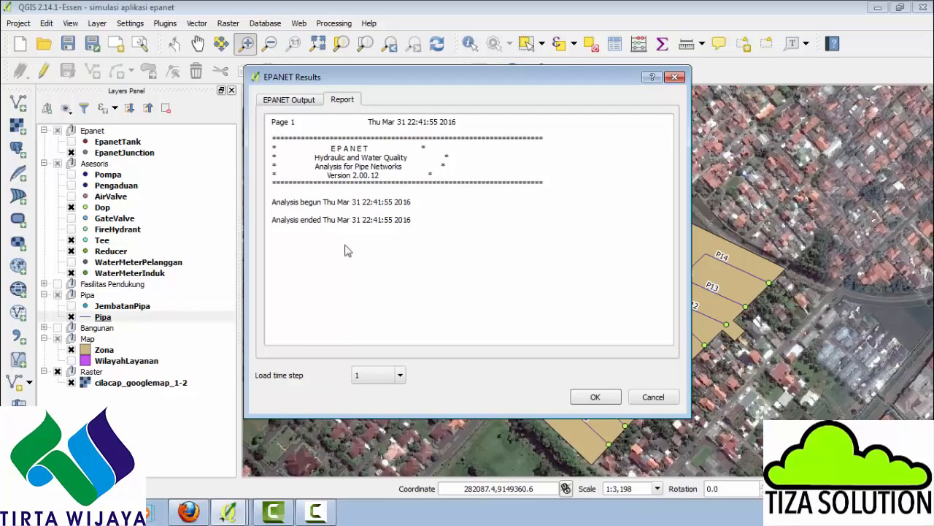
click(591, 397)
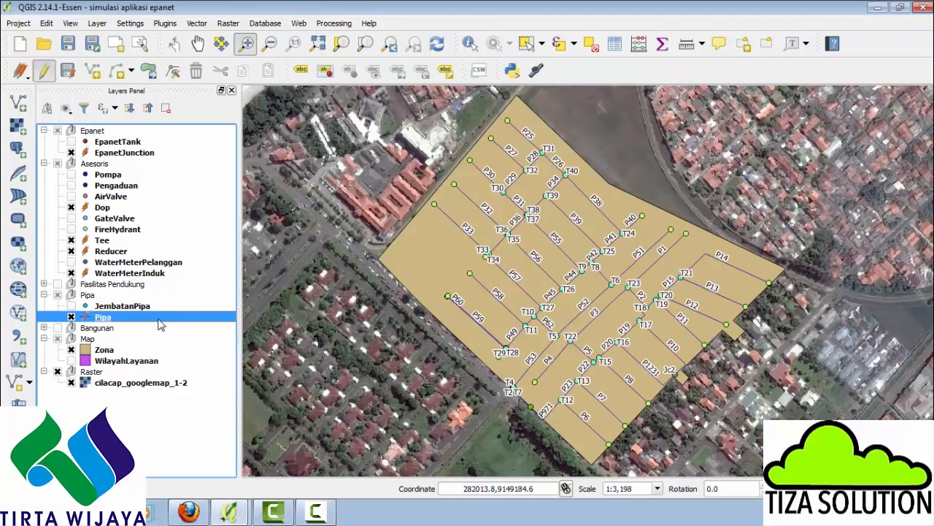
Label the Tee layer with its Result_Pre field to show the simulated pressures on the map
right_click(108, 326)
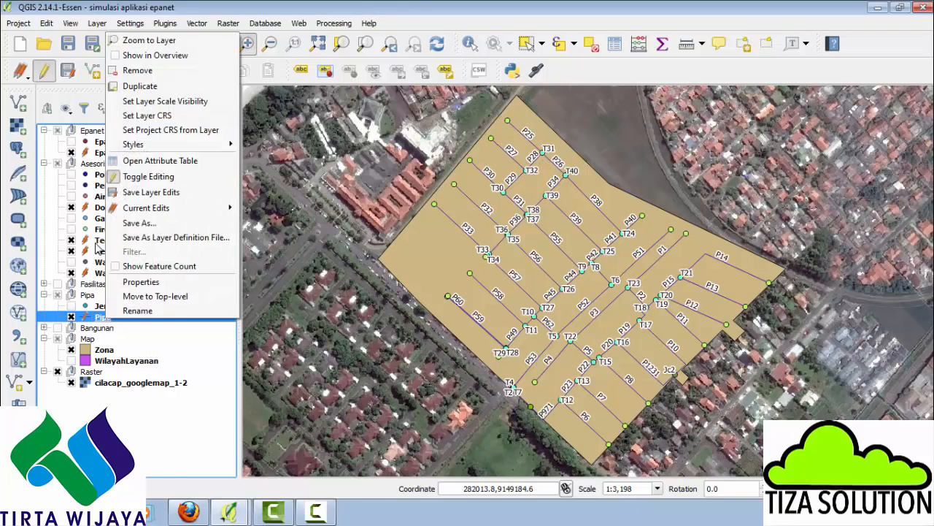
click(96, 244)
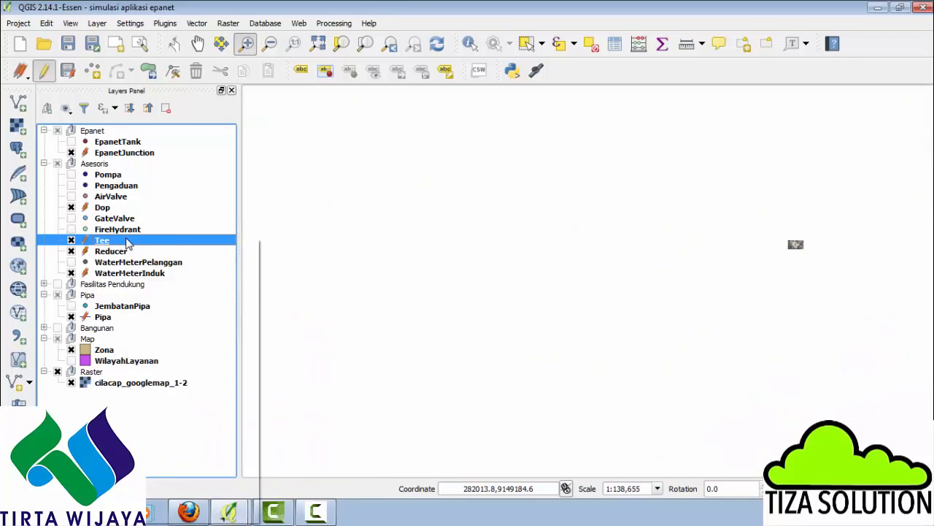
right_click(127, 240)
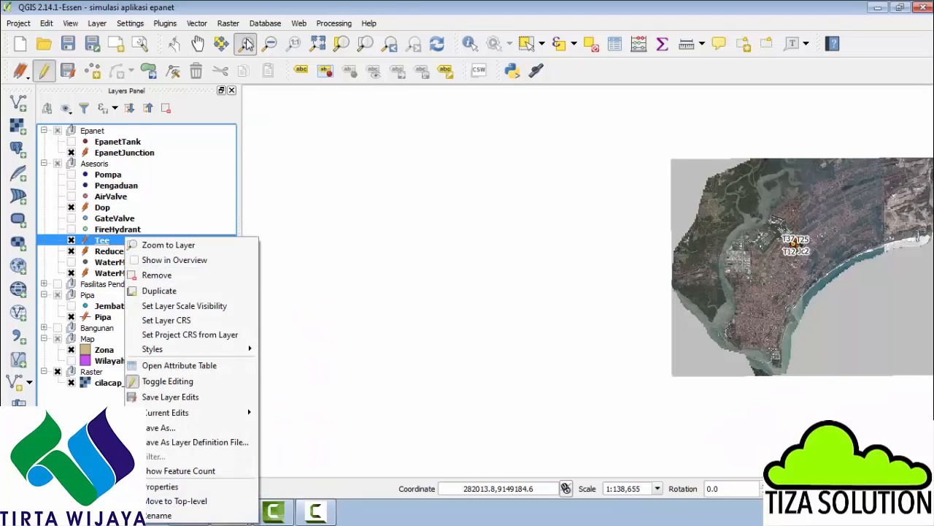
click(815, 263)
drag(815, 264, 786, 234)
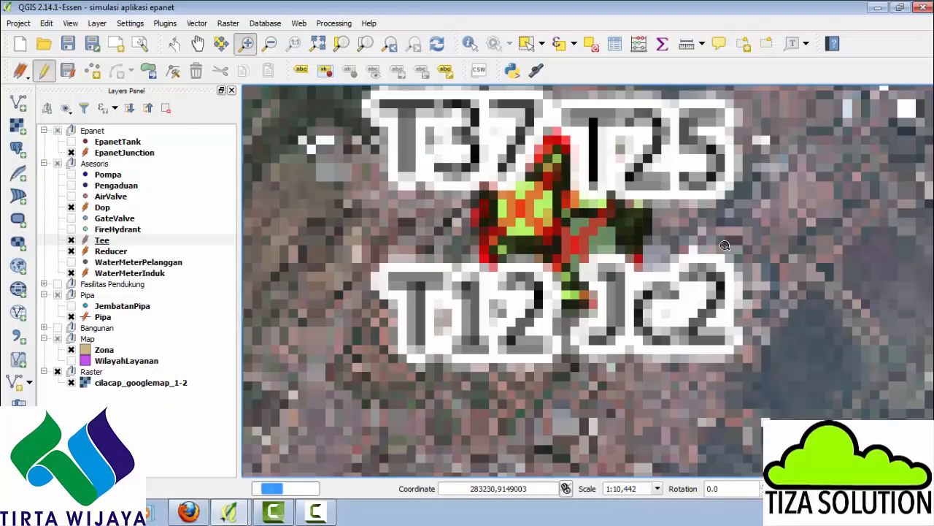
drag(634, 275, 634, 269)
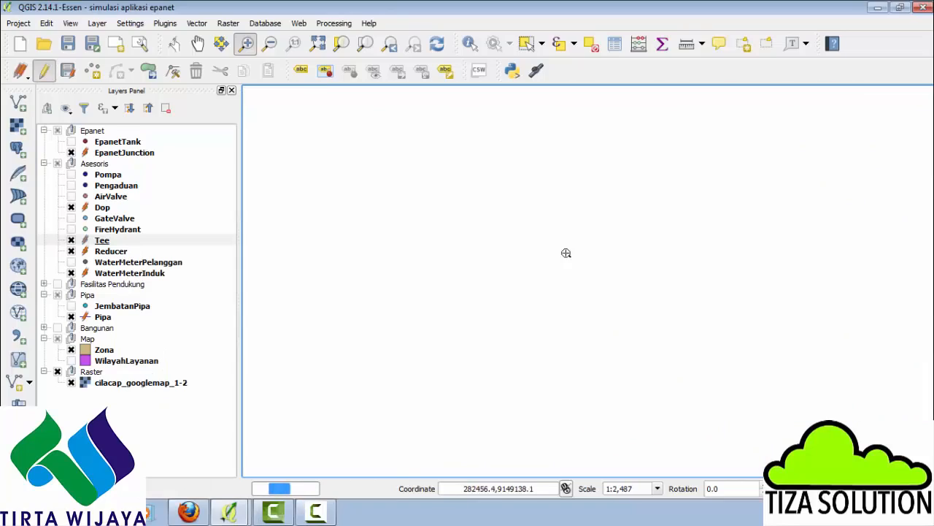
drag(346, 166, 702, 391)
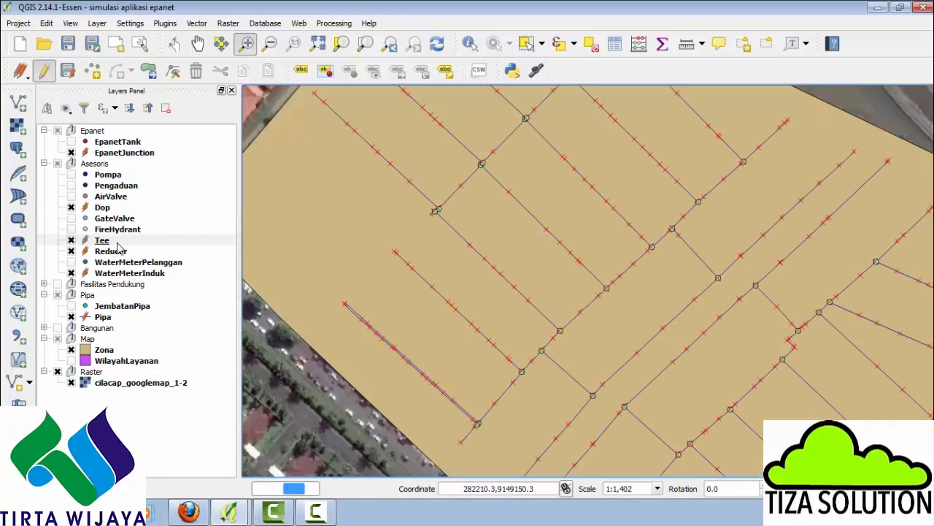
right_click(119, 239)
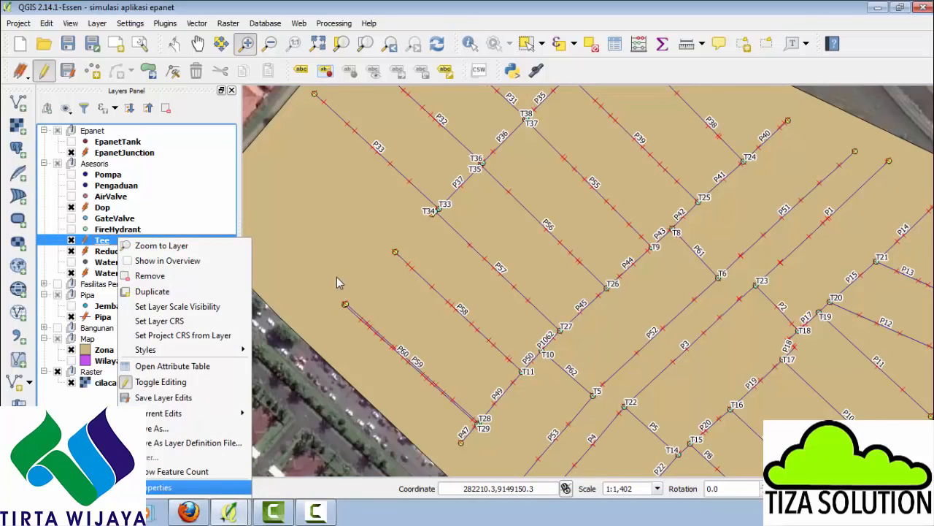
key(Return)
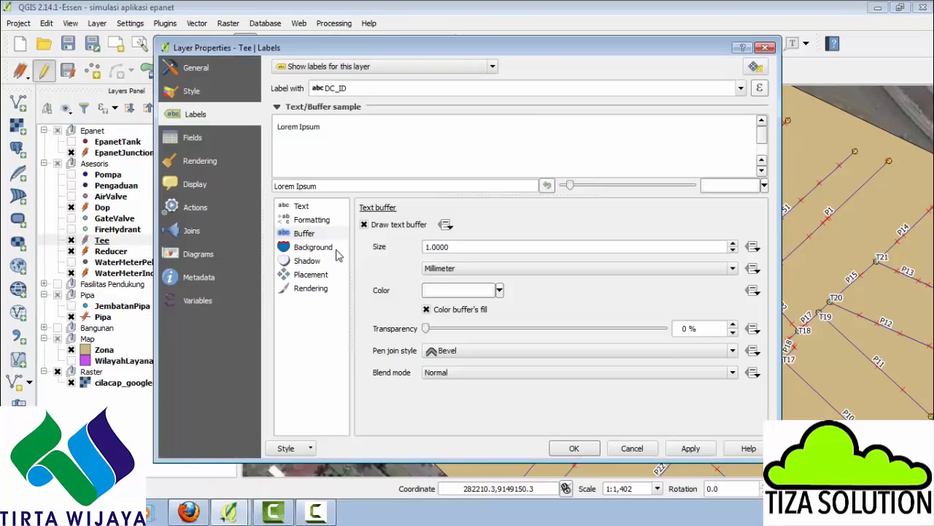
click(740, 88)
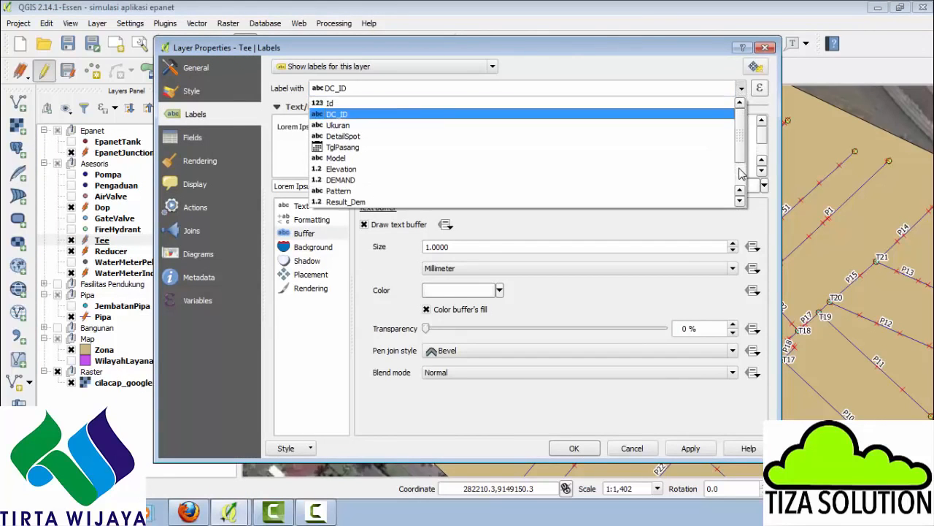
click(742, 178)
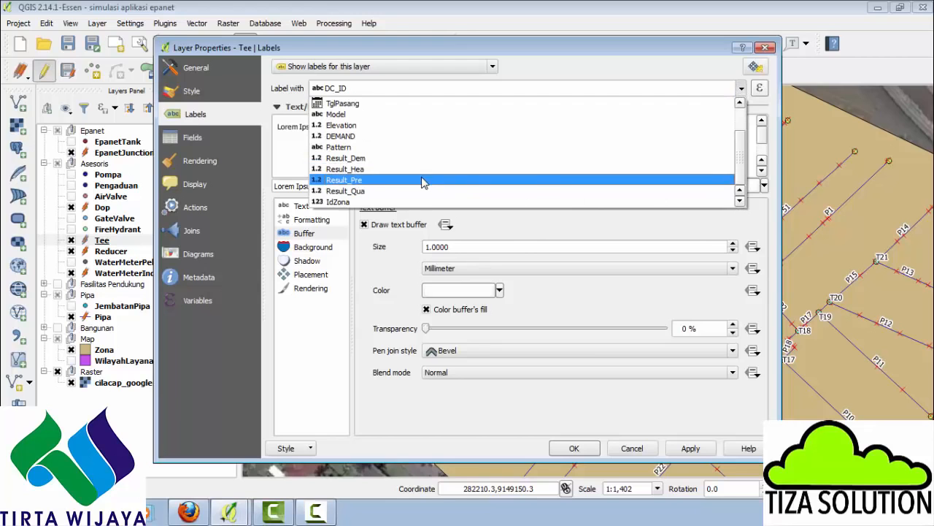
click(537, 180)
click(575, 449)
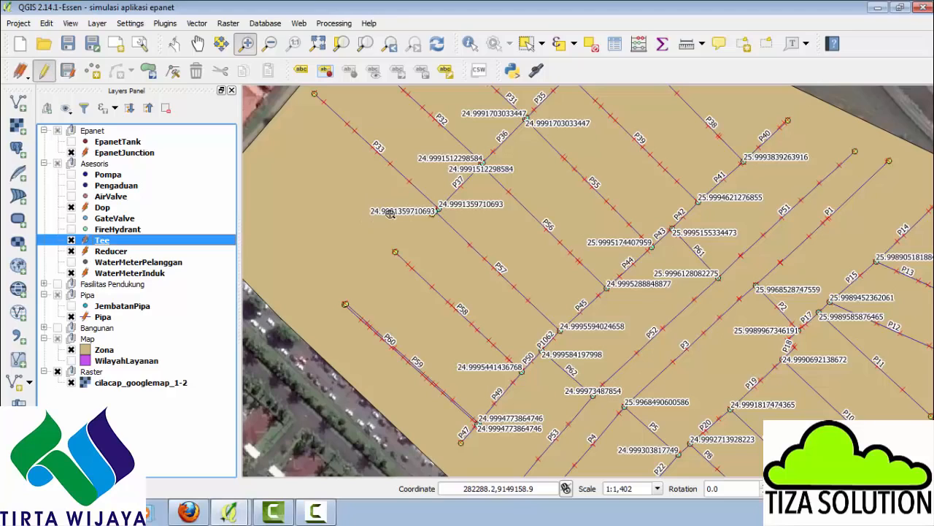
Examine the Head, Result_Dem and Result_Hea values in the WaterMeterInduk layer's attribute table, and close the table
click(122, 274)
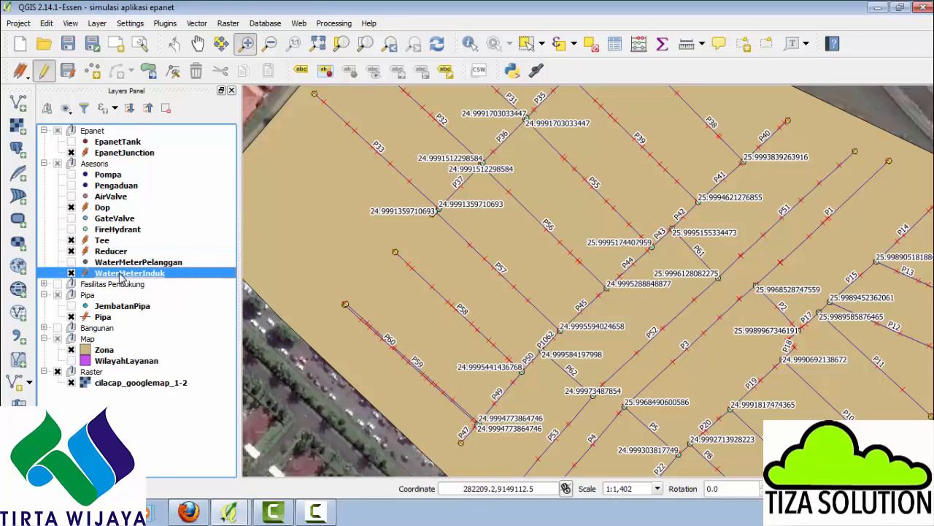
right_click(122, 275)
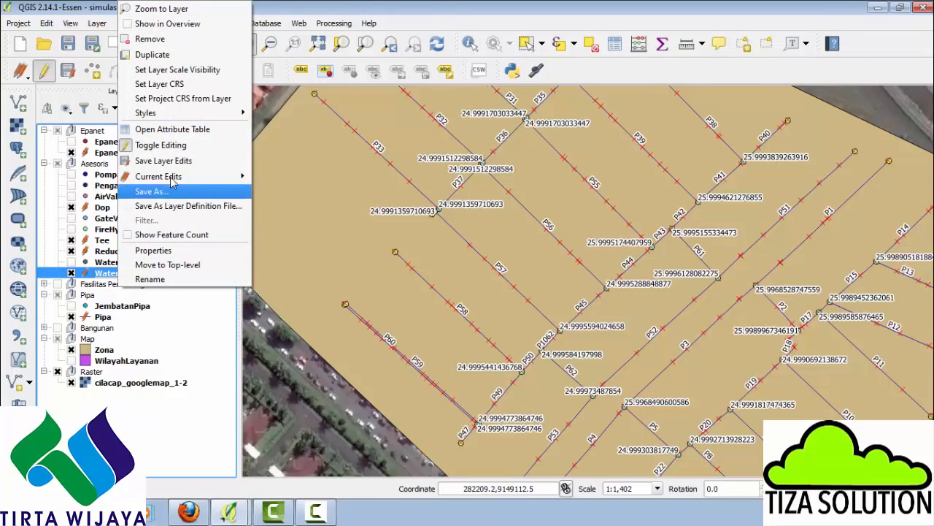
click(188, 132)
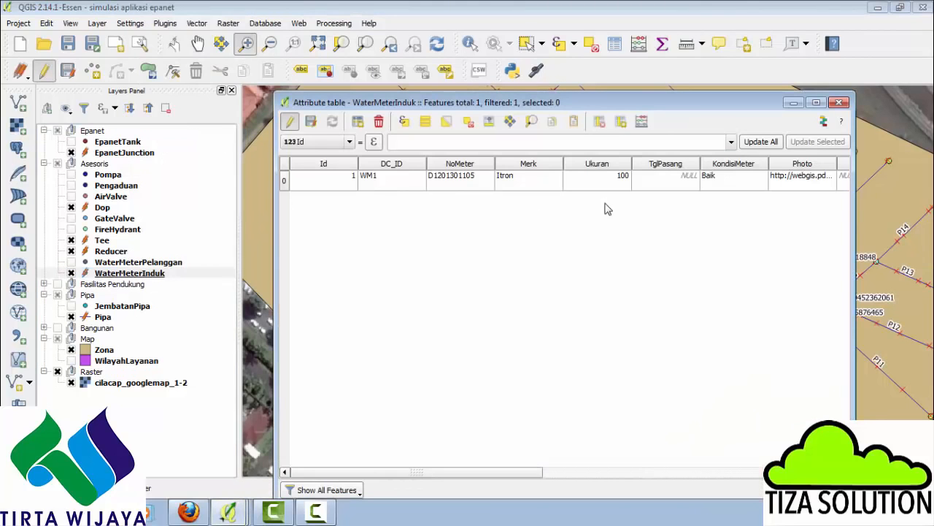
drag(447, 475, 604, 479)
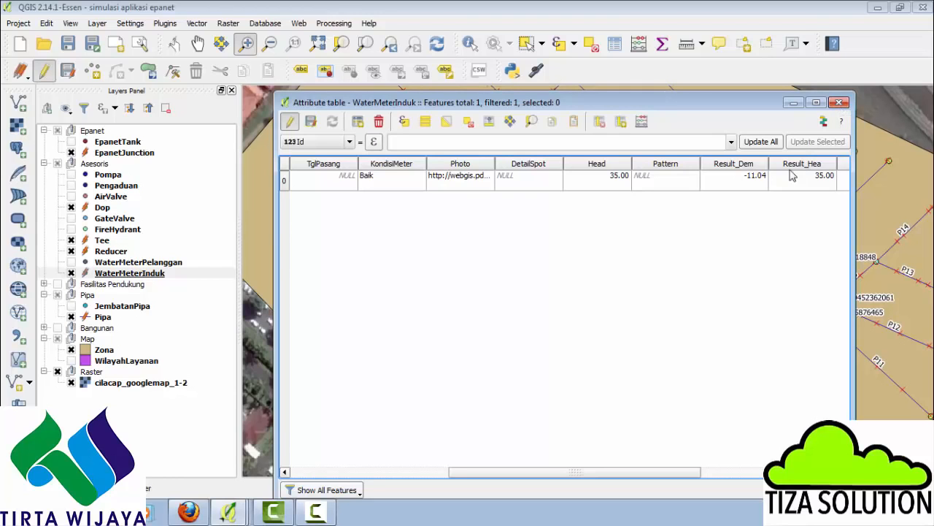
click(840, 103)
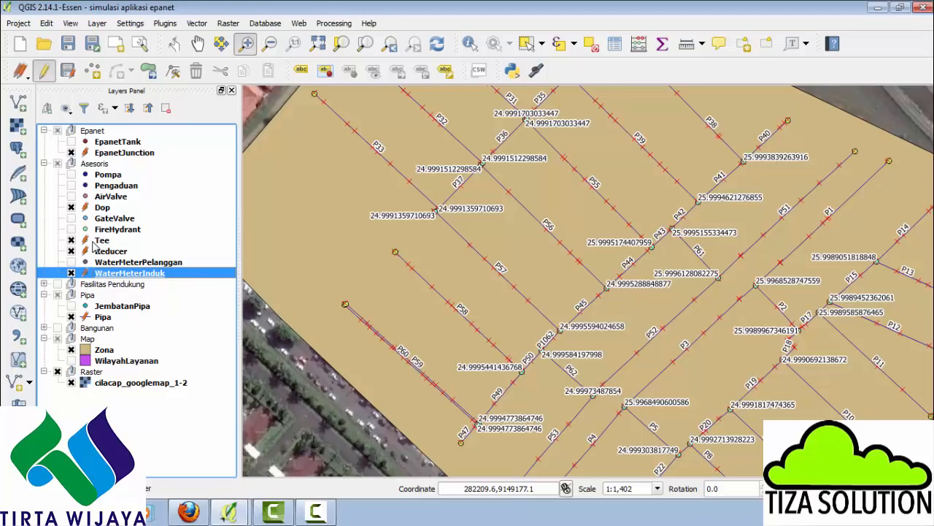
Label the Pipa layer with its Result_Flo field to show the simulated flow along each pipe
click(103, 319)
right_click(103, 319)
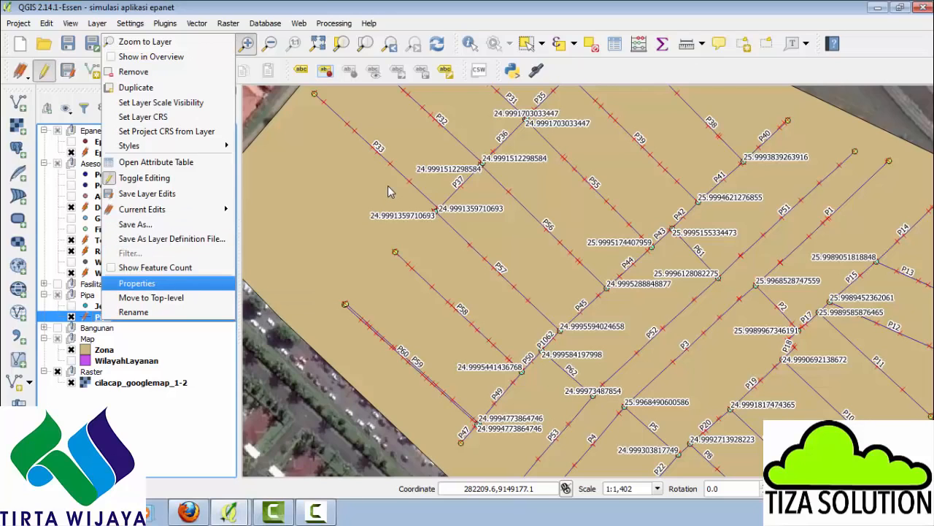
key(Return)
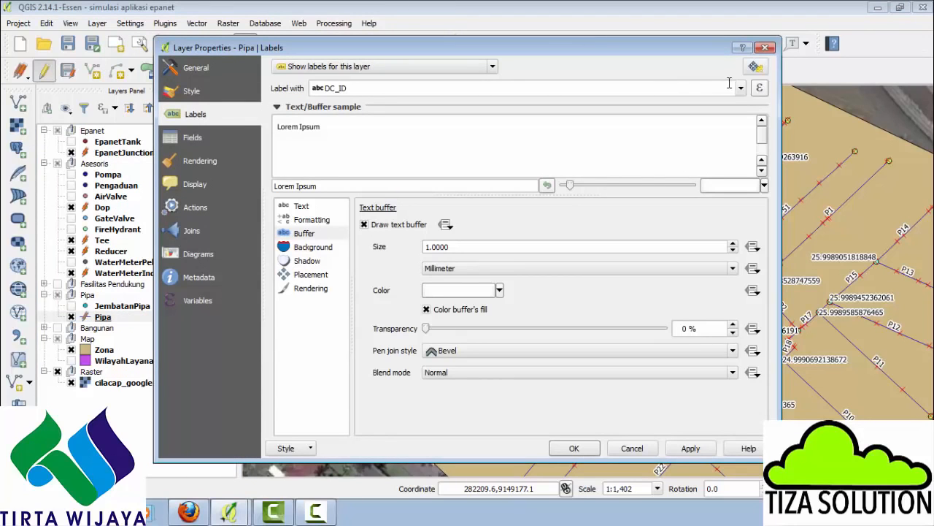
click(741, 88)
scroll(740, 163, down, 3)
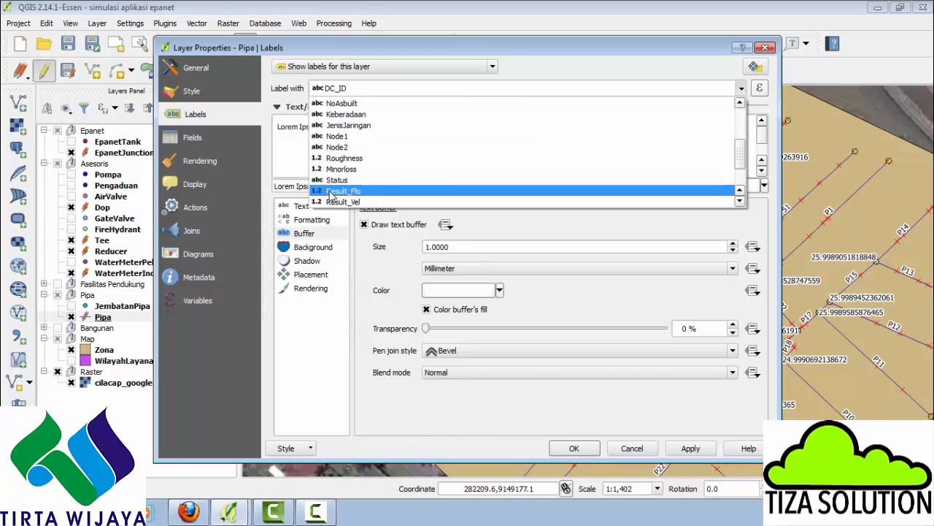
click(334, 191)
click(573, 446)
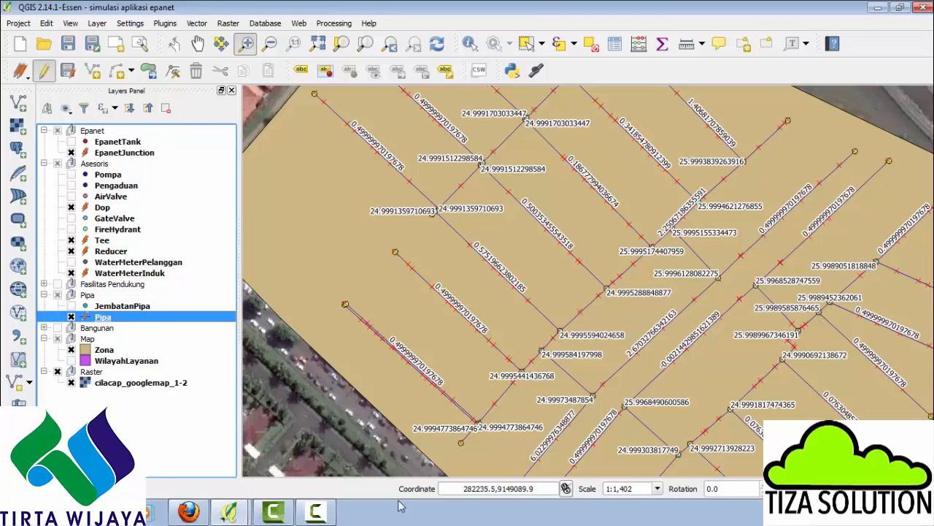
click(317, 513)
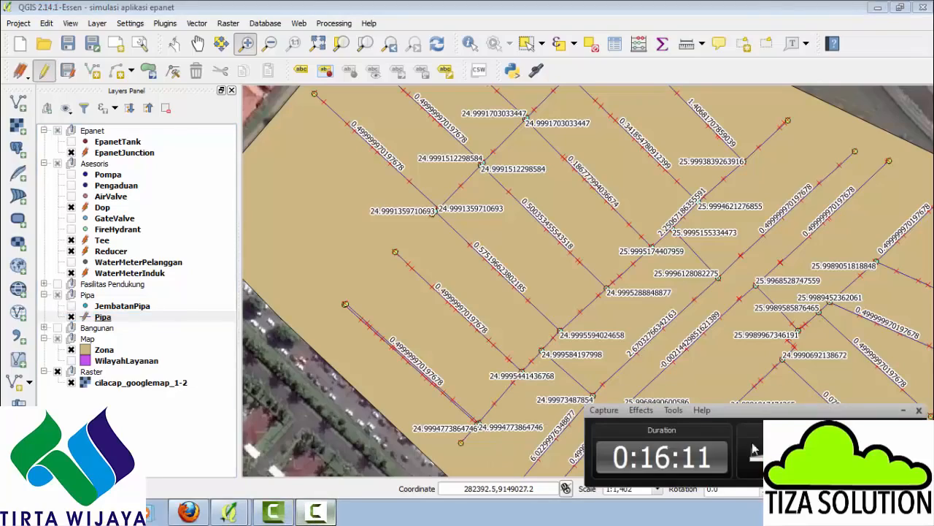